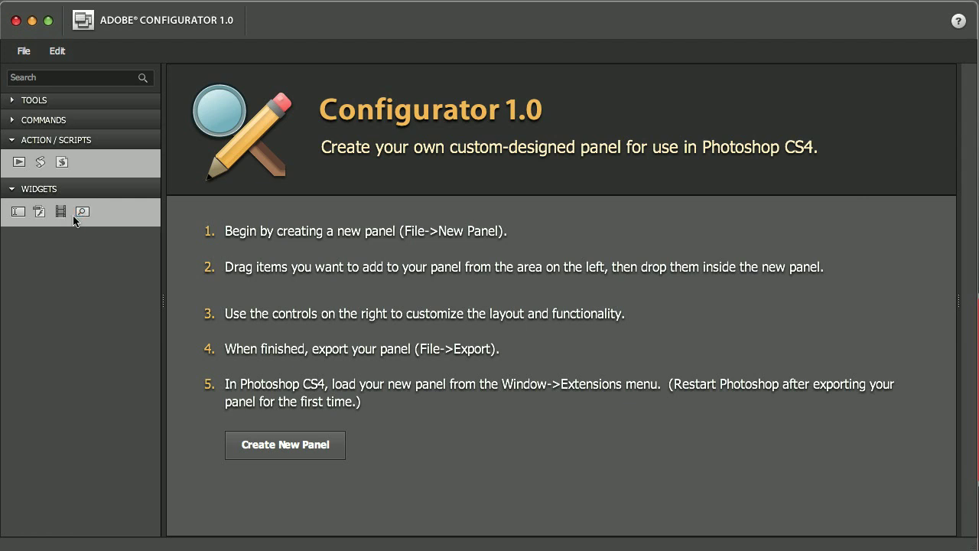
# Close the WIDGETS and ACTION / SCRIPTS categories in the left item library.
pyautogui.click(5, 192)
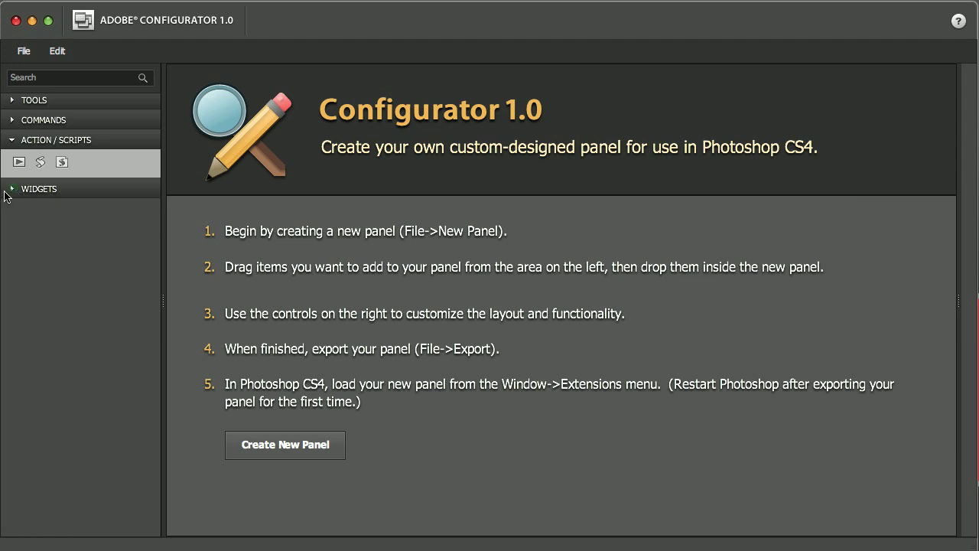
pyautogui.click(11, 141)
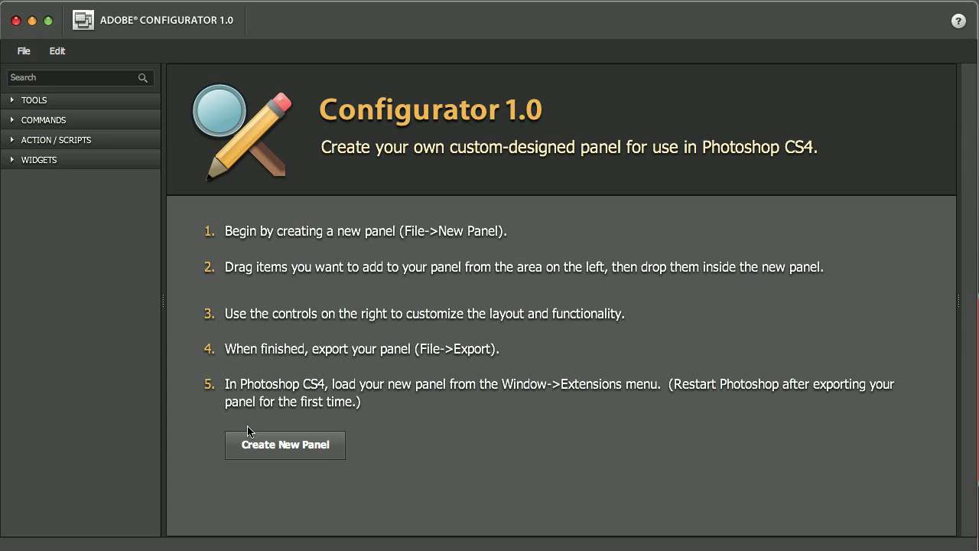
# Create a new 220×220 panel, rename it from Untitled-1 to MyTestPanel, and expand TOOLS.
pyautogui.click(28, 55)
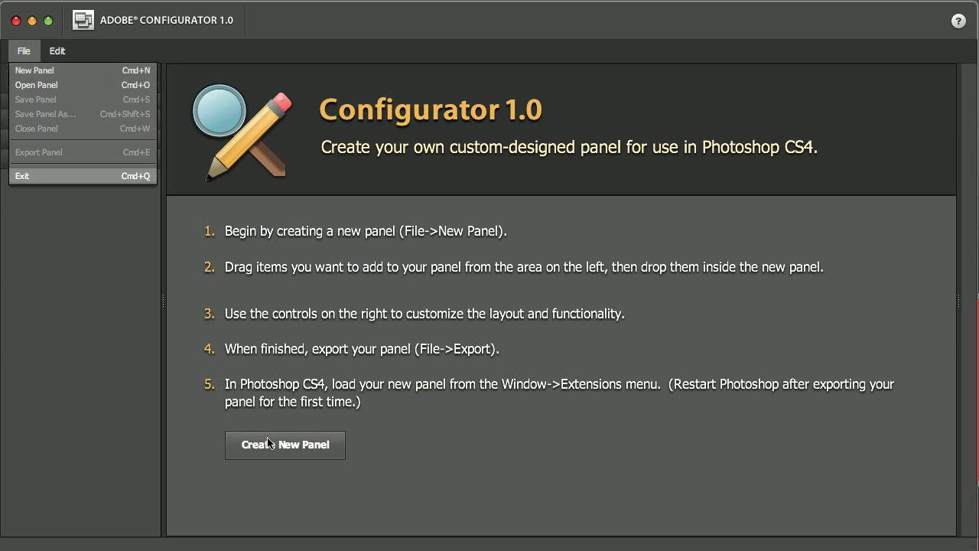
pyautogui.press('super+n')
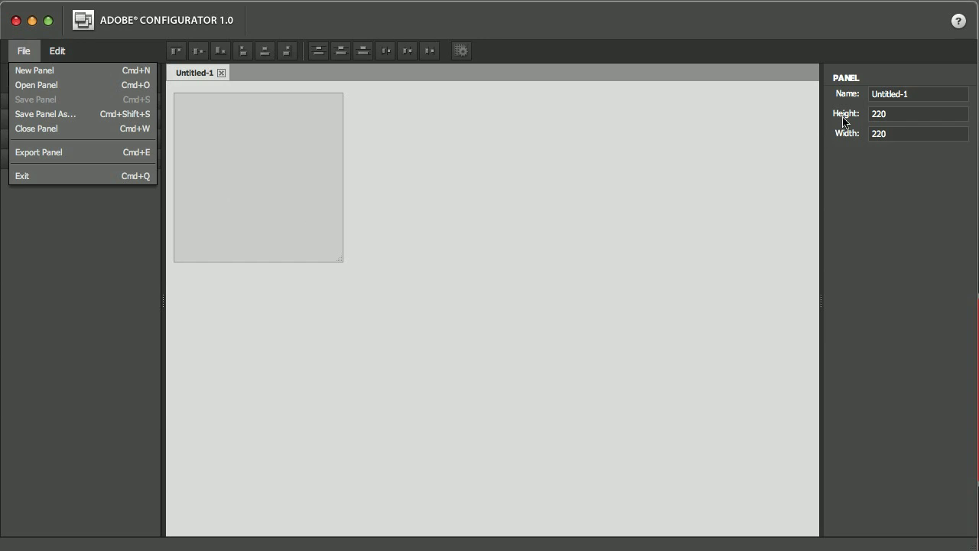
pyautogui.click(904, 94)
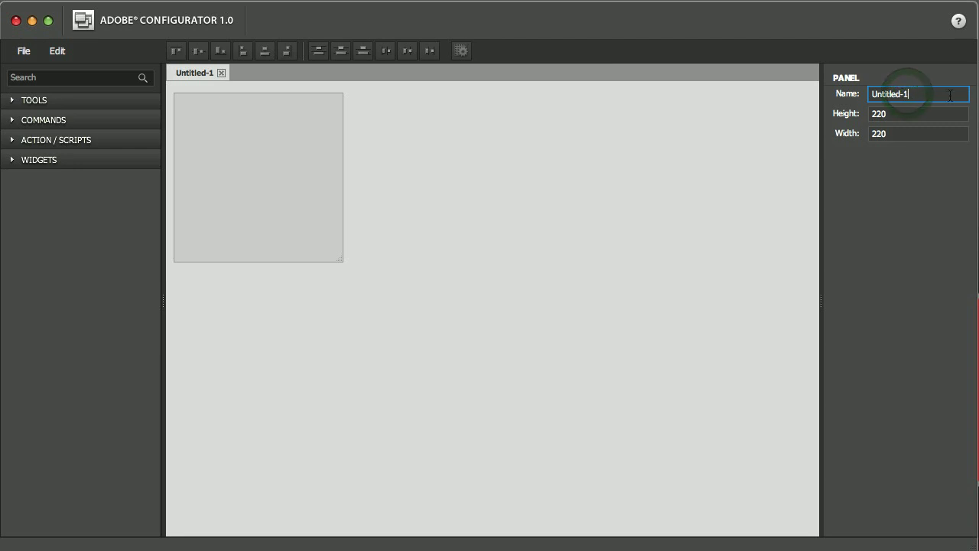
pyautogui.doubleClick(906, 94)
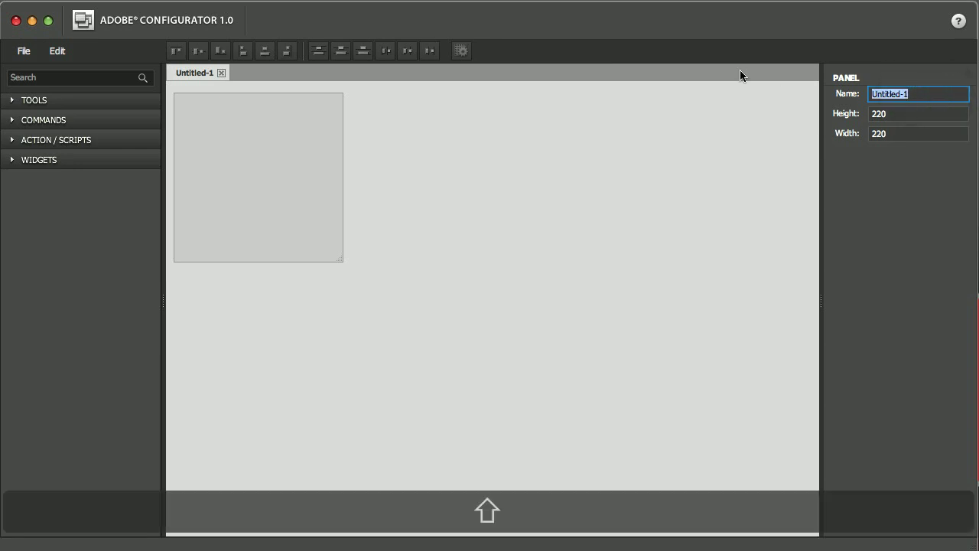
pyautogui.write('MyTest')
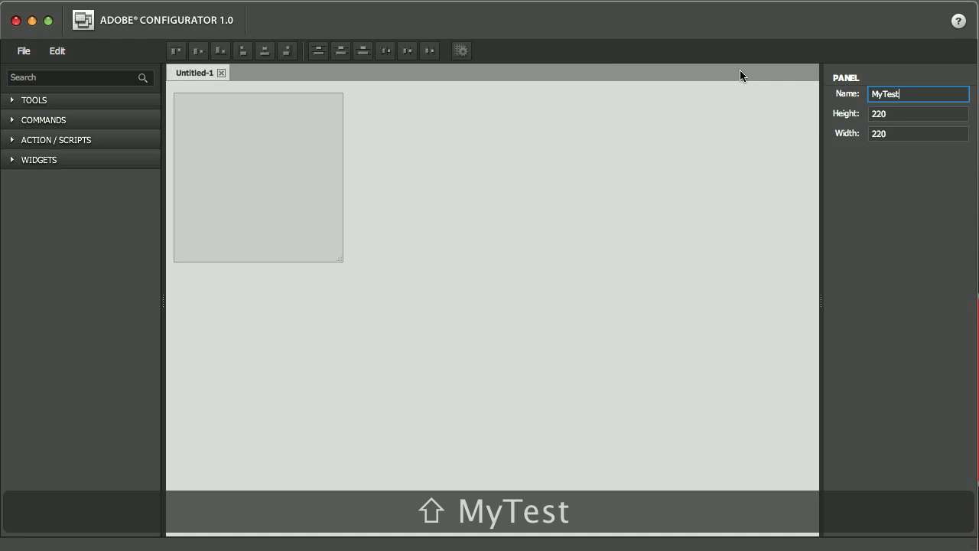
pyautogui.write('Panel')
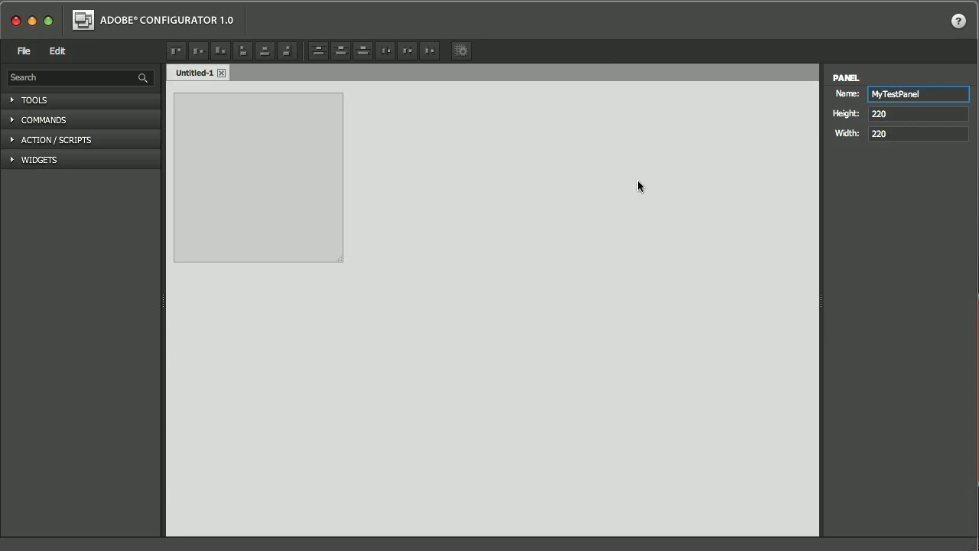
pyautogui.click(12, 101)
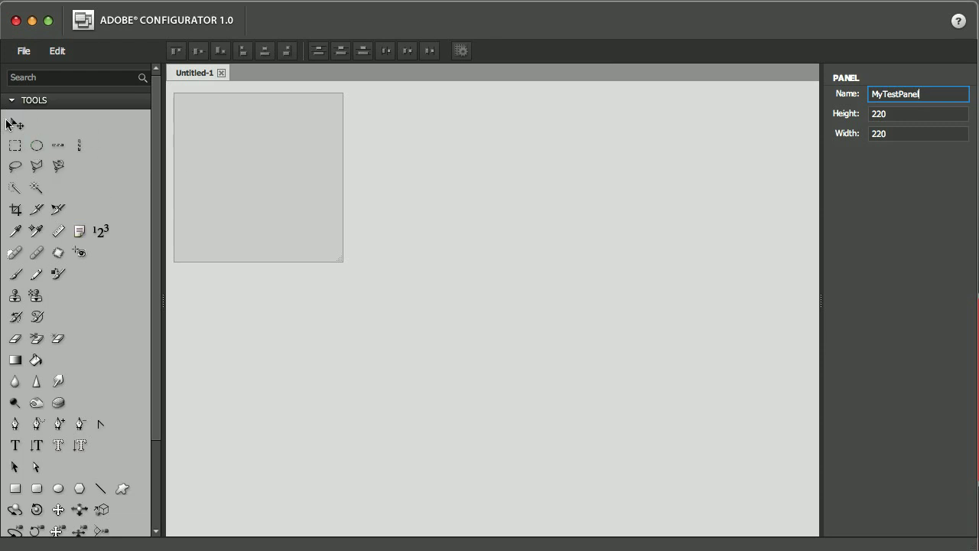
# Add Move, Marquee, Eyedropper, Gradient and Rectangle tool buttons, vertically aligned and evenly distributed.
pyautogui.moveTo(15, 124); pyautogui.dragTo(185, 113)
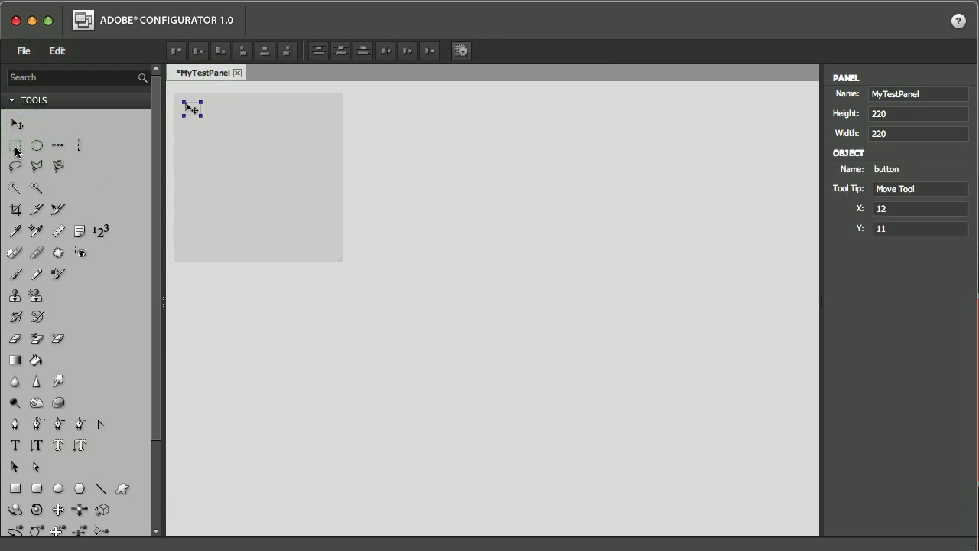
pyautogui.moveTo(14, 145); pyautogui.dragTo(215, 110)
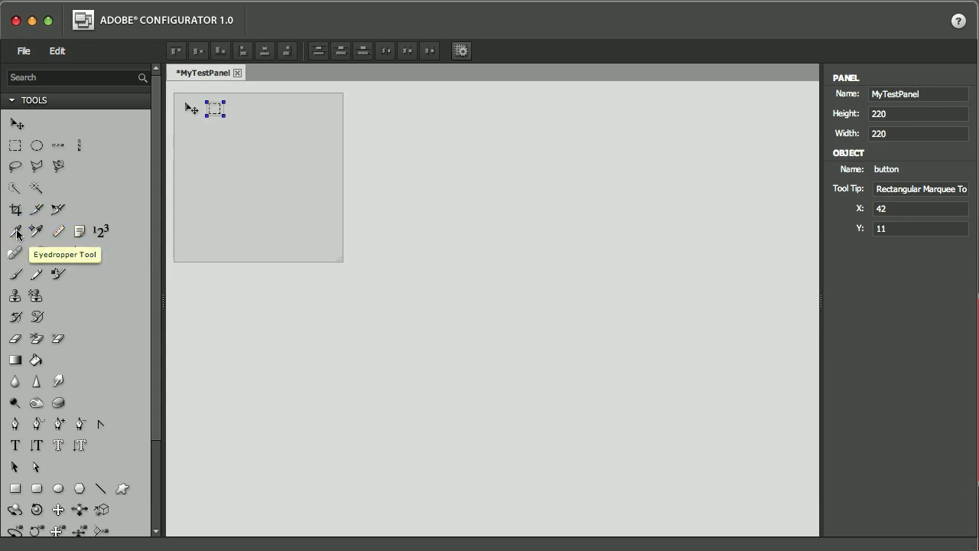
pyautogui.moveTo(17, 234); pyautogui.dragTo(242, 120)
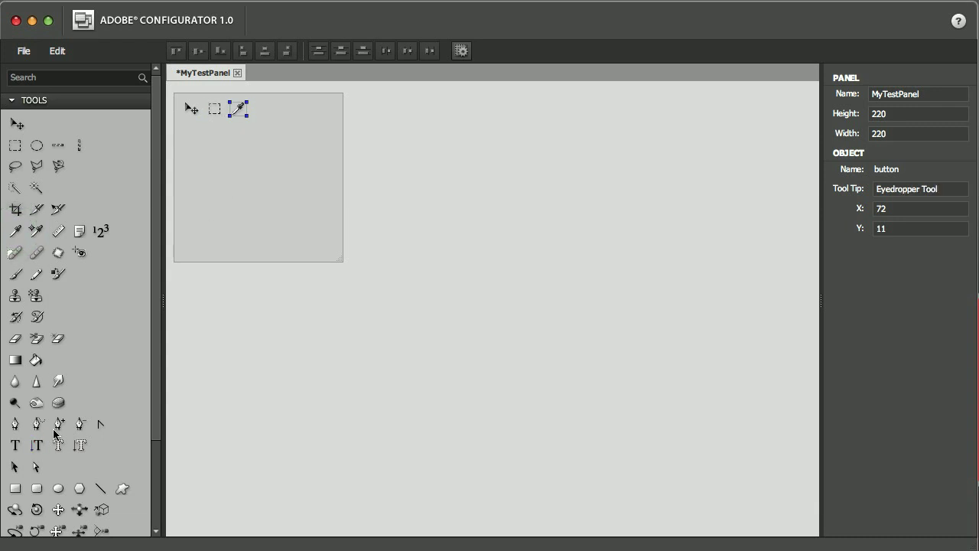
pyautogui.scroll(-3, 54, 433)
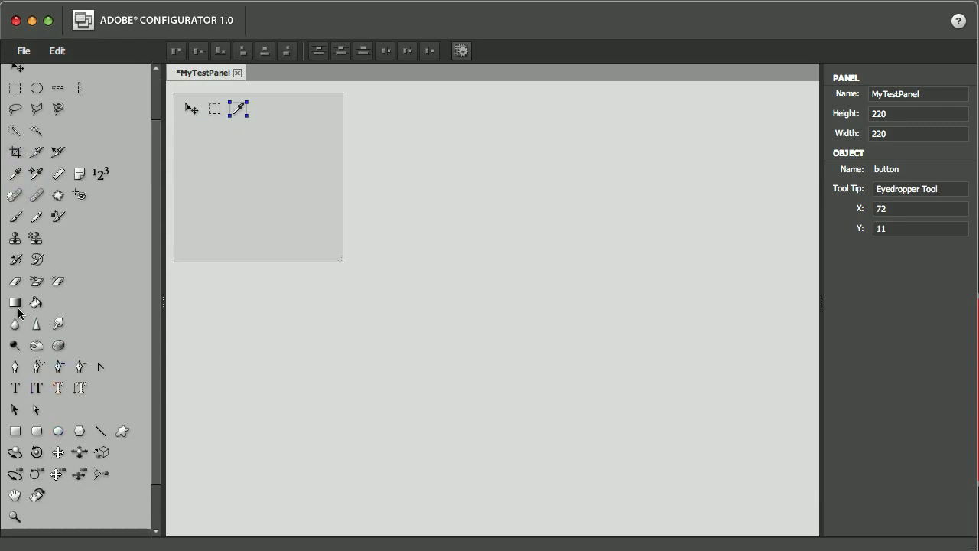
pyautogui.moveTo(16, 302); pyautogui.dragTo(265, 109)
pyautogui.moveTo(14, 430); pyautogui.dragTo(188, 131)
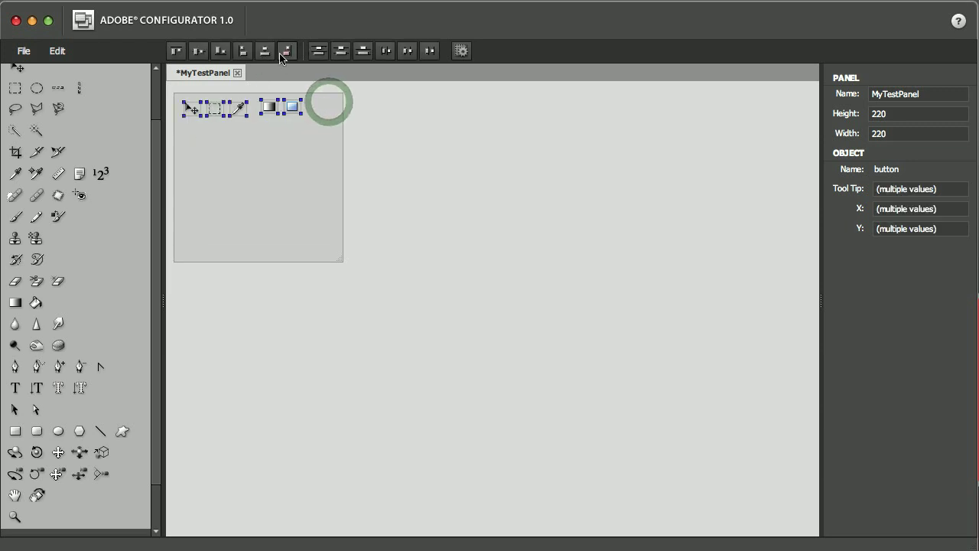
pyautogui.click(197, 54)
pyautogui.click(406, 50)
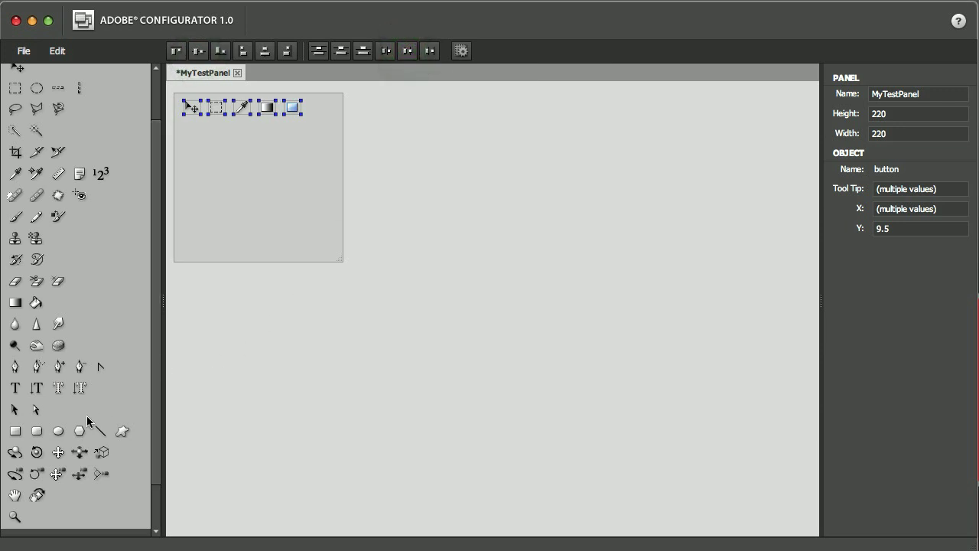
# Add a Zoom tool button and realign and distribute all six buttons in one row.
pyautogui.moveTo(12, 459); pyautogui.dragTo(181, 116)
pyautogui.click(307, 136)
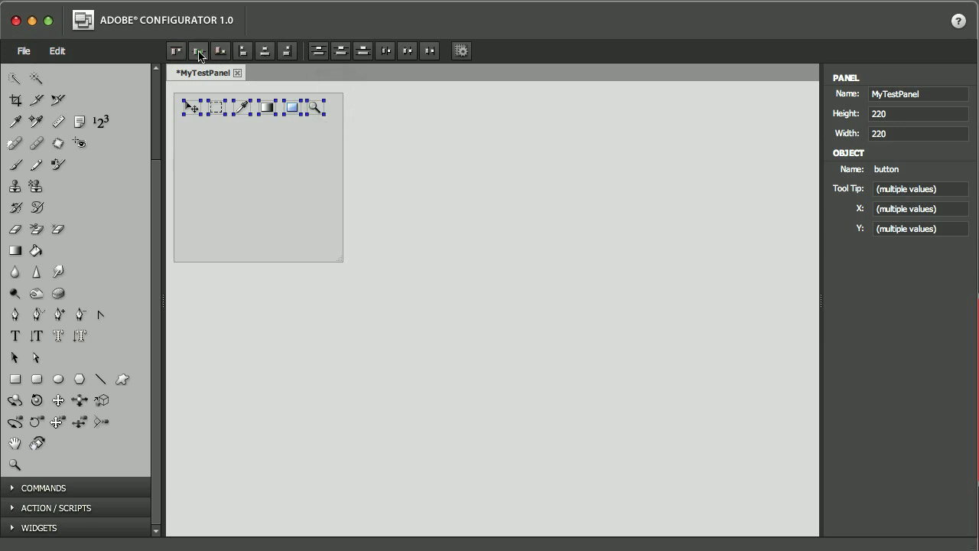
pyautogui.click(198, 52)
pyautogui.click(406, 51)
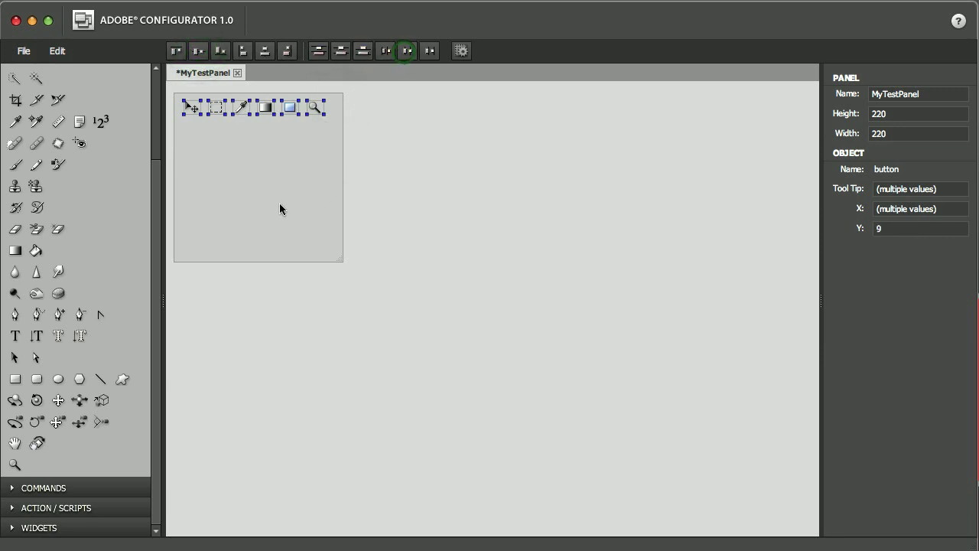
pyautogui.click(277, 206)
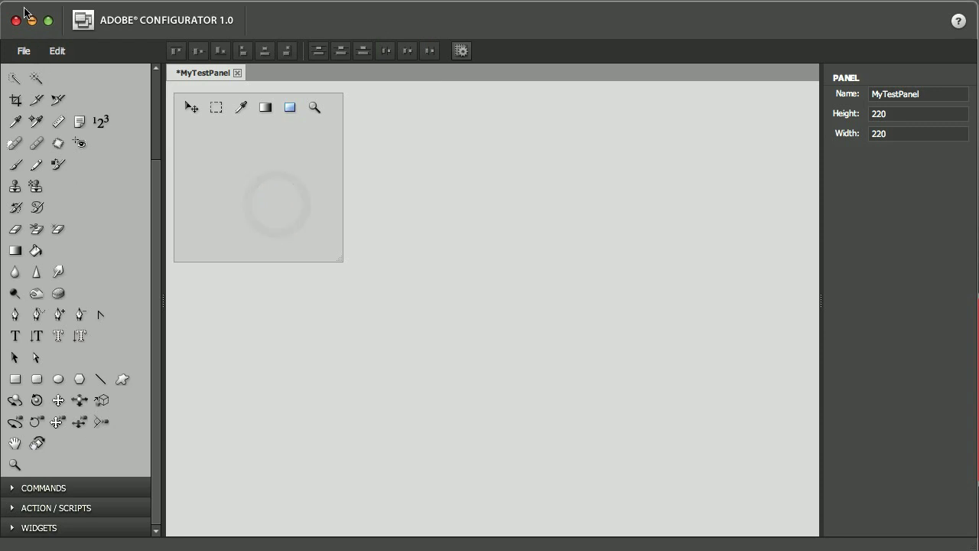
# Show the Photoshop command groups with Layers expanded to New Layer and Duplicate Layer/Group.
pyautogui.click(12, 488)
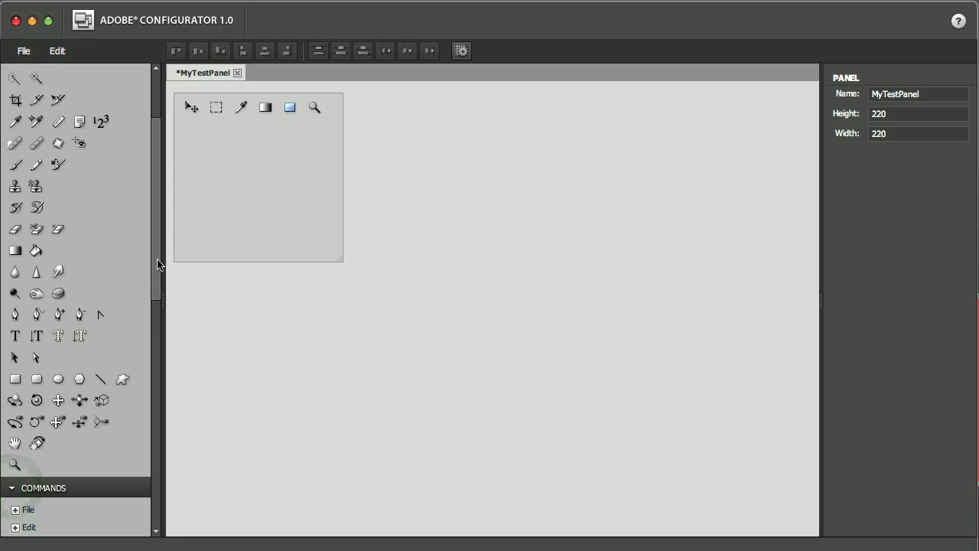
pyautogui.moveTo(157, 260); pyautogui.dragTo(159, 426)
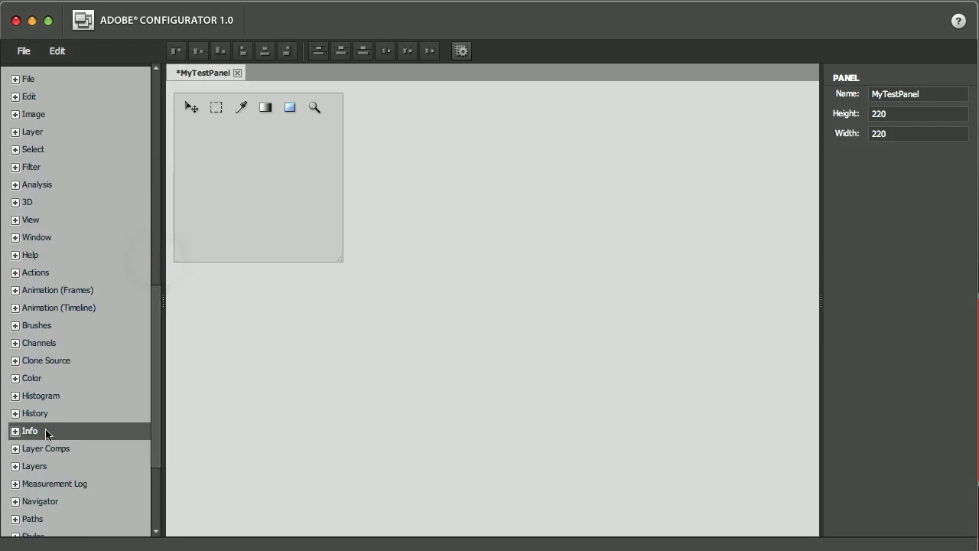
pyautogui.click(47, 466)
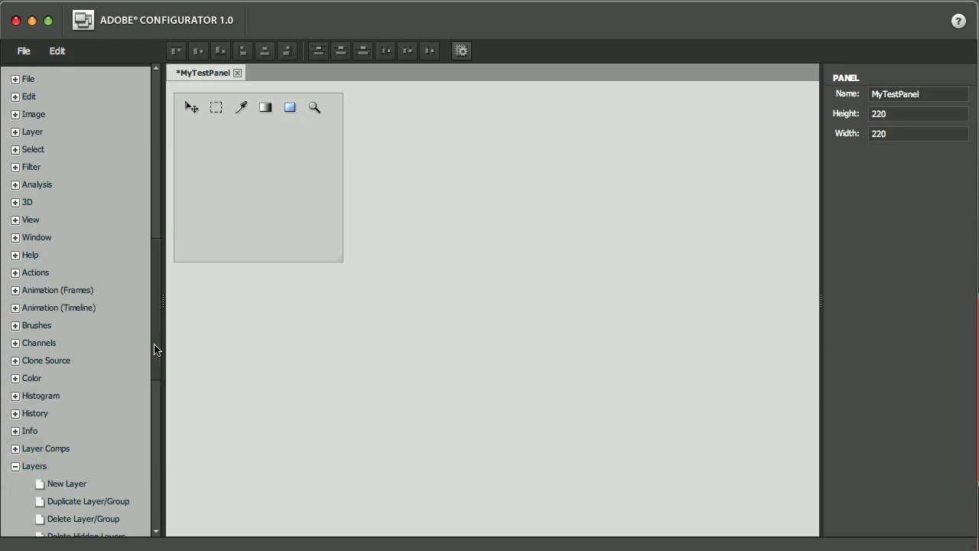
pyautogui.scroll(5, 153, 345)
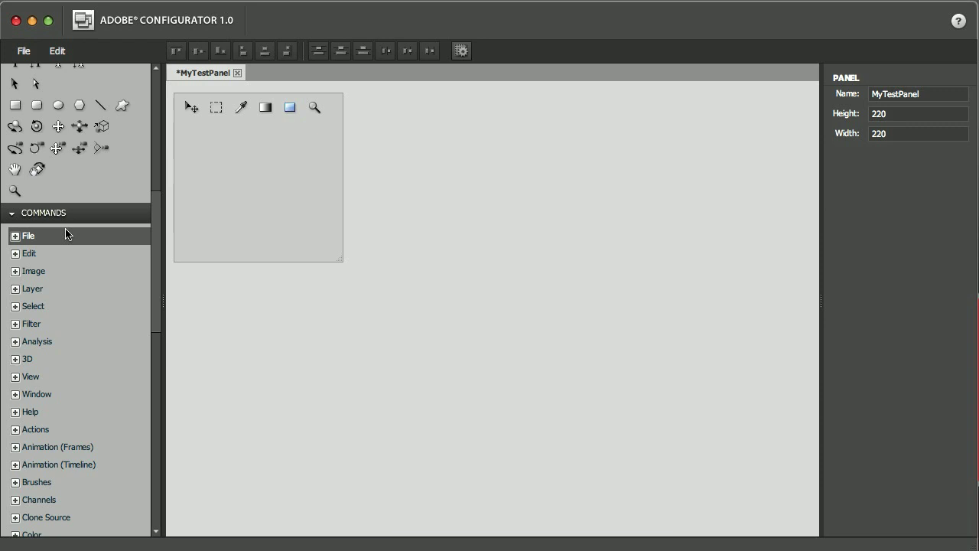
pyautogui.click(14, 236)
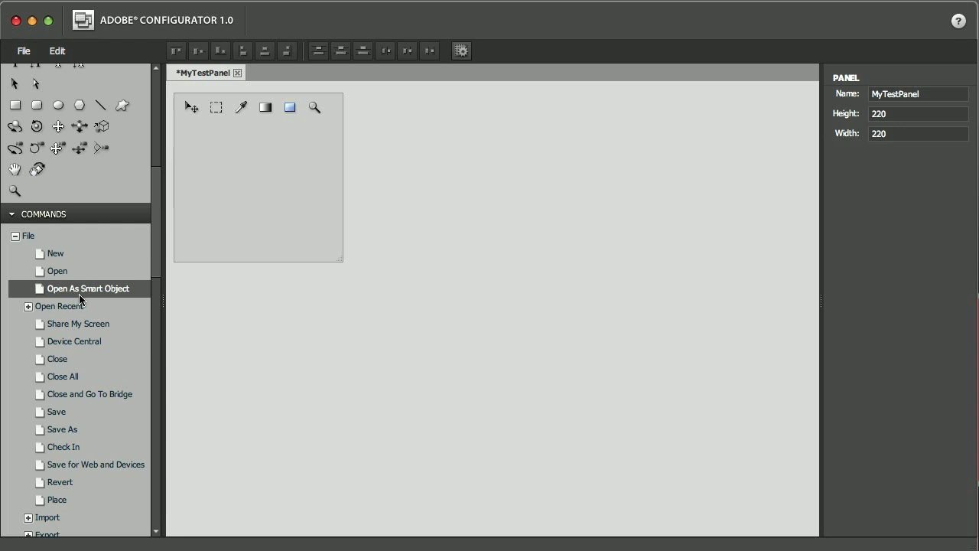
pyautogui.click(15, 237)
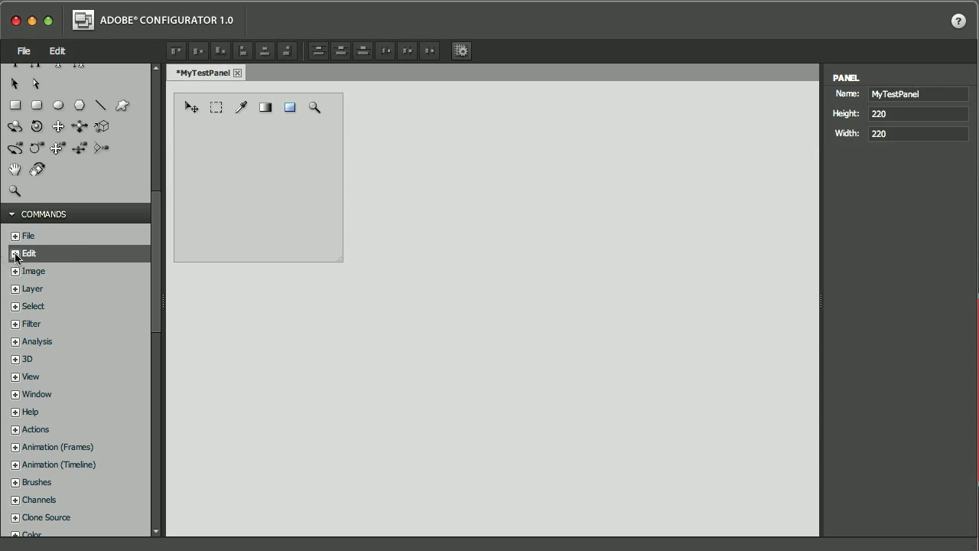
pyautogui.scroll(-3, 58, 400)
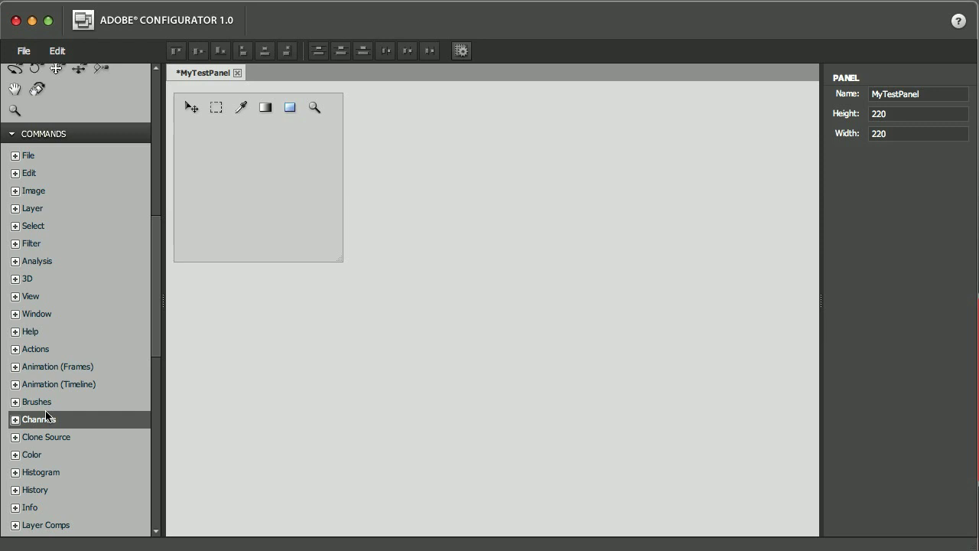
pyautogui.scroll(-2, 29, 455)
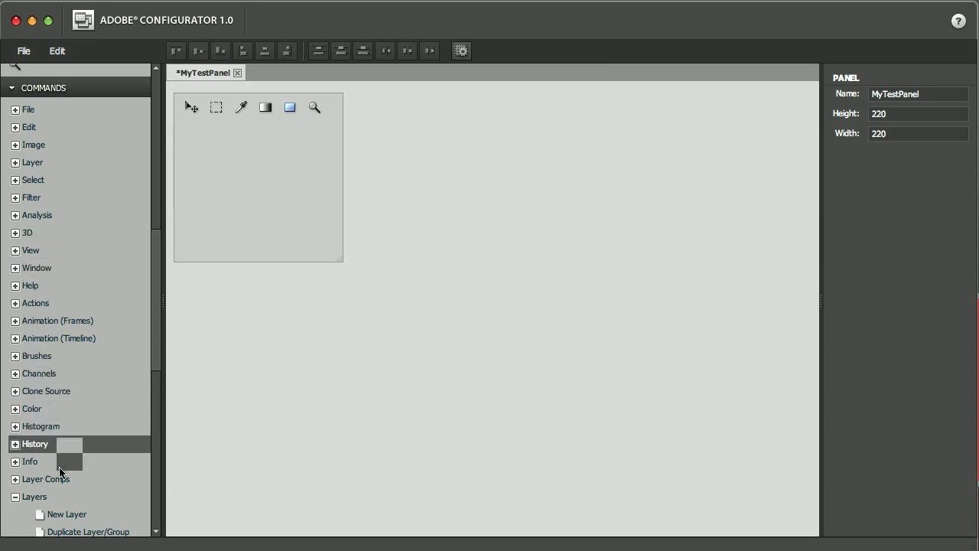
# Add New Group from Layers, Lock All Layers, Link/Unlink, Select Linked Layers and Create/Release Clipping Mask buttons.
pyautogui.scroll(-2, 75, 441)
pyautogui.scroll(-4, 74, 441)
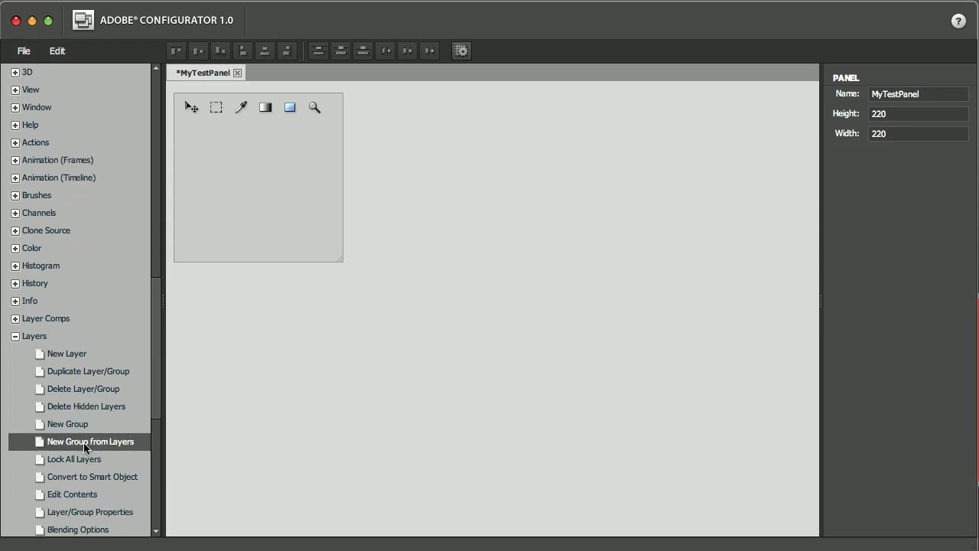
pyautogui.moveTo(83, 442); pyautogui.dragTo(207, 156)
pyautogui.scroll(-4, 91, 424)
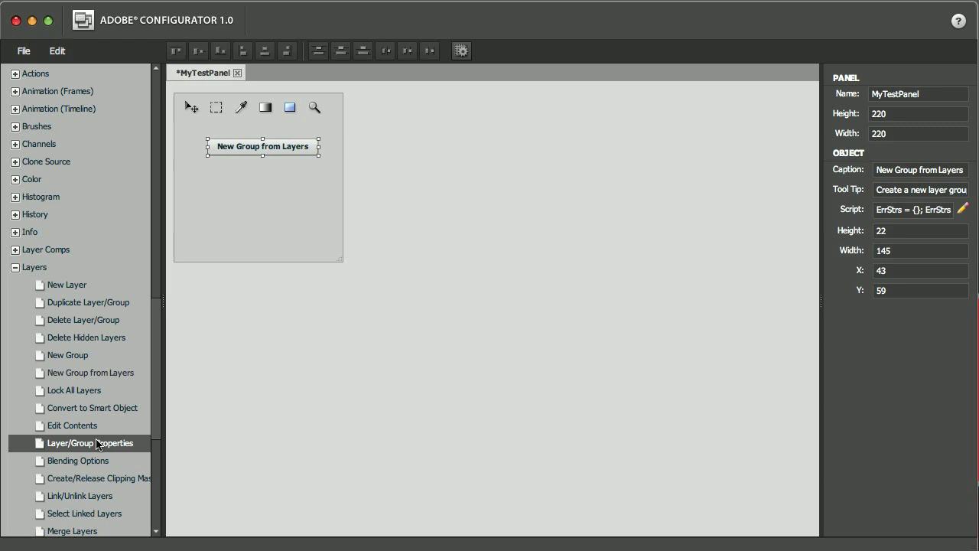
pyautogui.moveTo(72, 335); pyautogui.dragTo(223, 170)
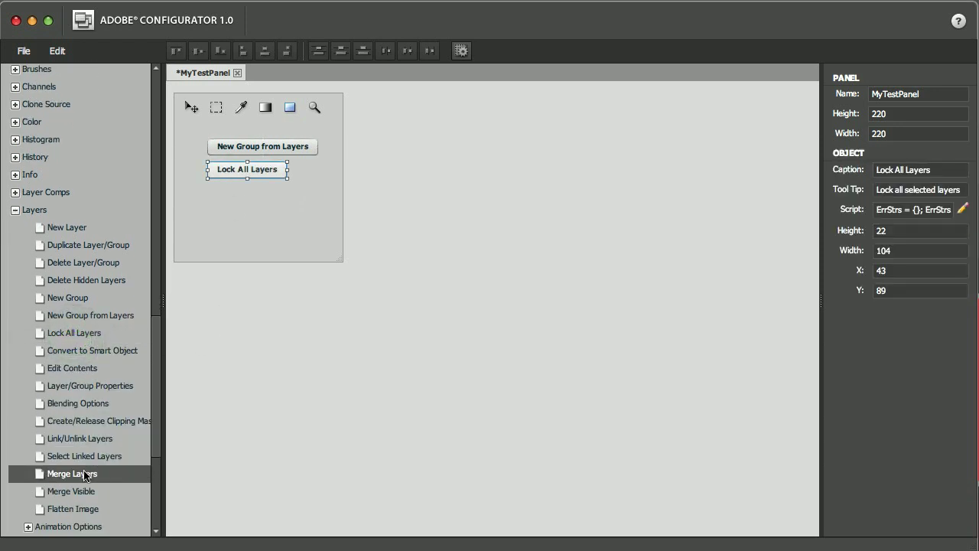
pyautogui.moveTo(79, 438); pyautogui.dragTo(216, 189)
pyautogui.scroll(-4, 103, 468)
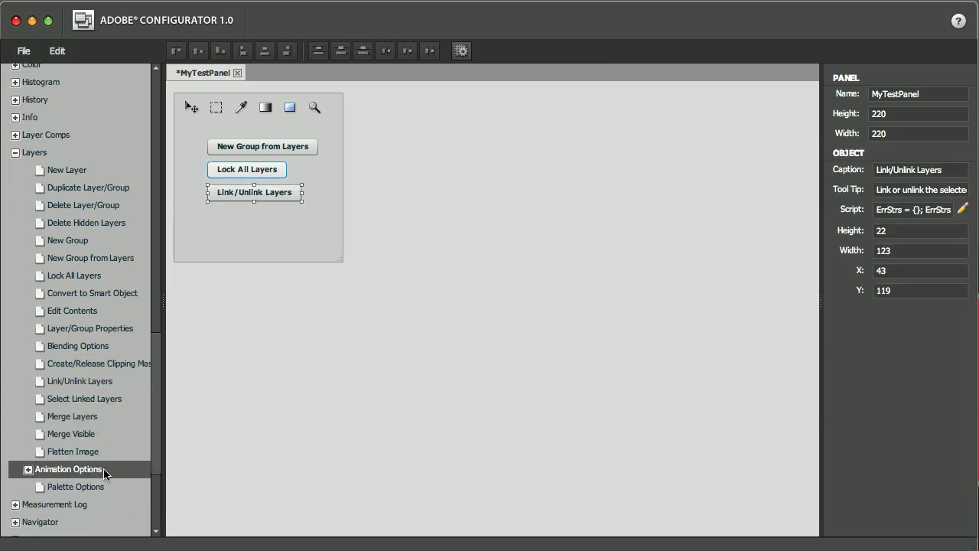
pyautogui.moveTo(79, 375); pyautogui.dragTo(211, 211)
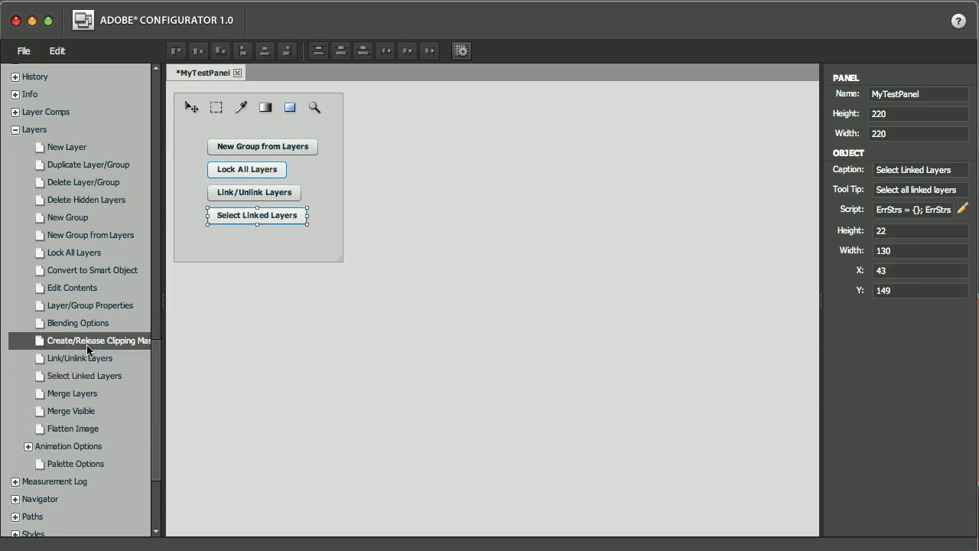
pyautogui.moveTo(87, 342); pyautogui.dragTo(192, 233)
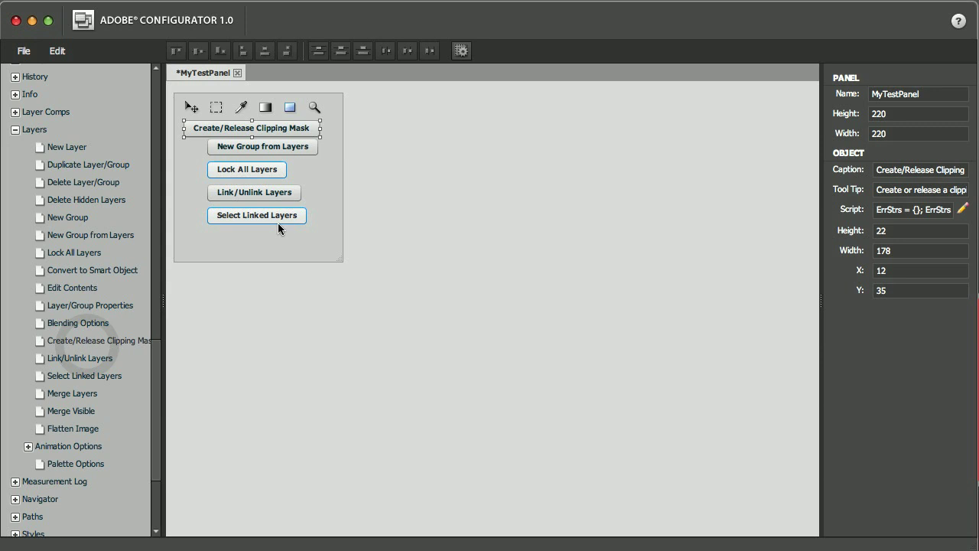
pyautogui.moveTo(273, 137); pyautogui.dragTo(273, 247)
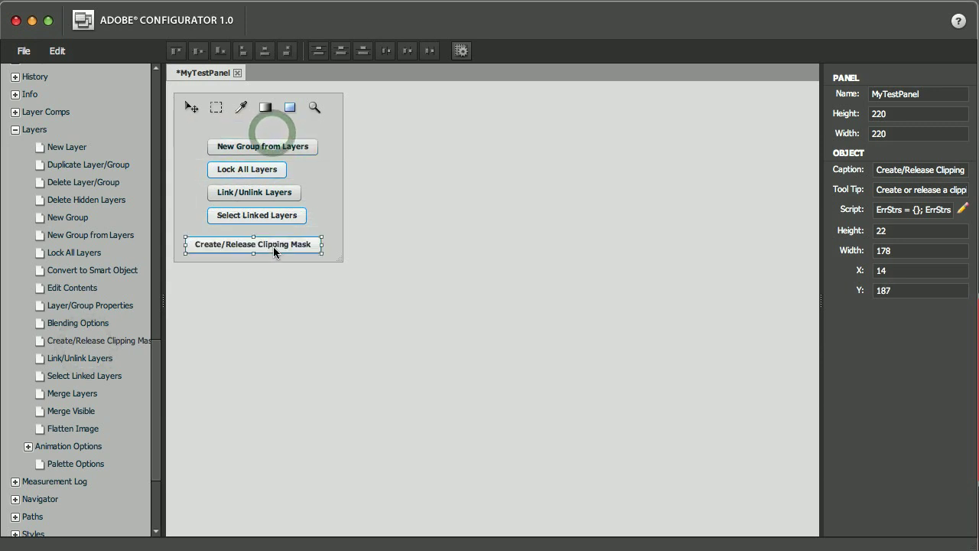
# Left-align the five layer-command buttons and distribute them evenly top to bottom.
pyautogui.click(341, 325)
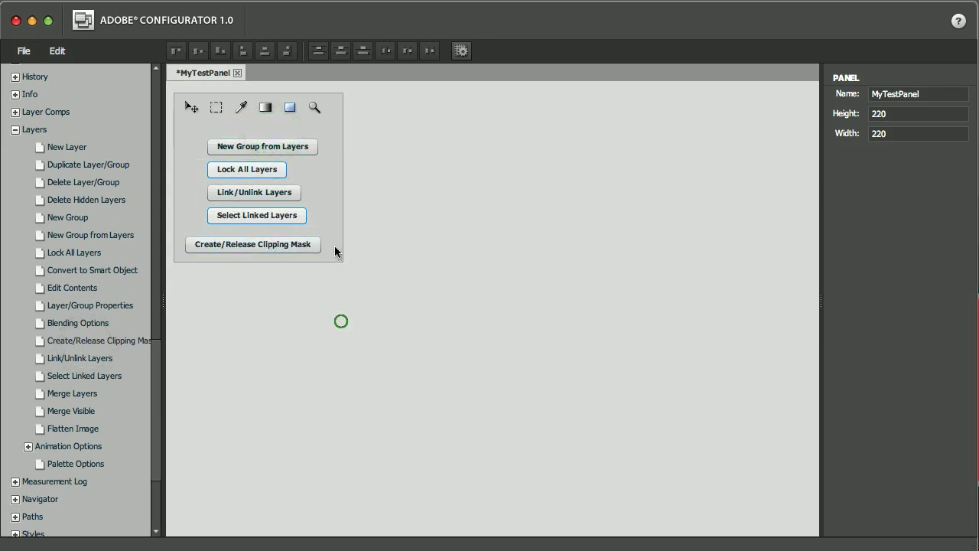
pyautogui.moveTo(324, 253); pyautogui.dragTo(184, 149)
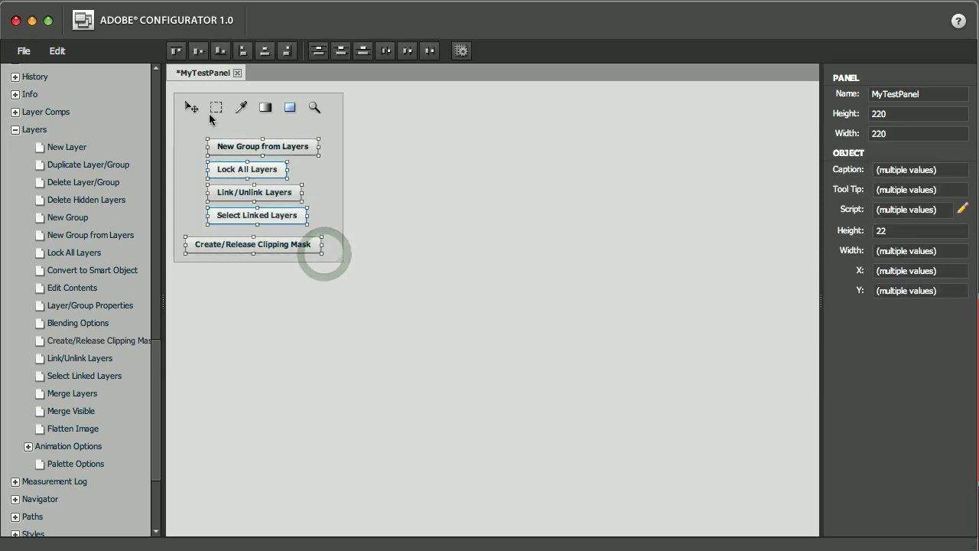
pyautogui.click(241, 52)
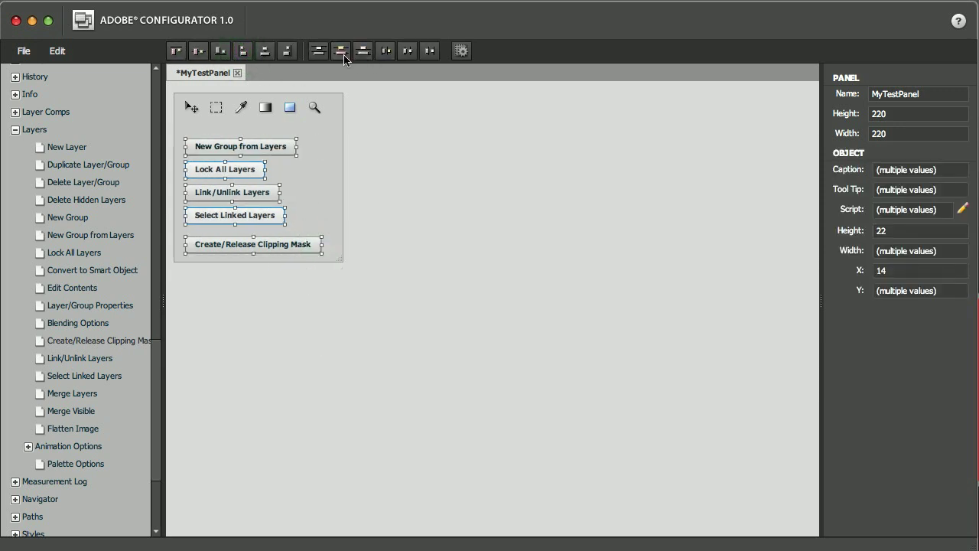
pyautogui.click(342, 52)
pyautogui.click(397, 229)
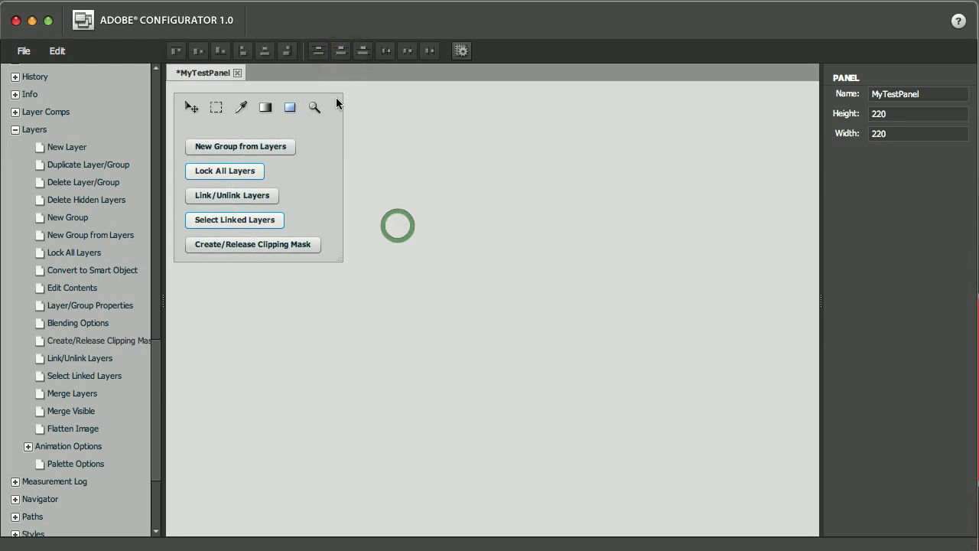
# Nudge the row of tool icons slightly lower on the panel.
pyautogui.moveTo(334, 97); pyautogui.dragTo(182, 115)
pyautogui.click(190, 113)
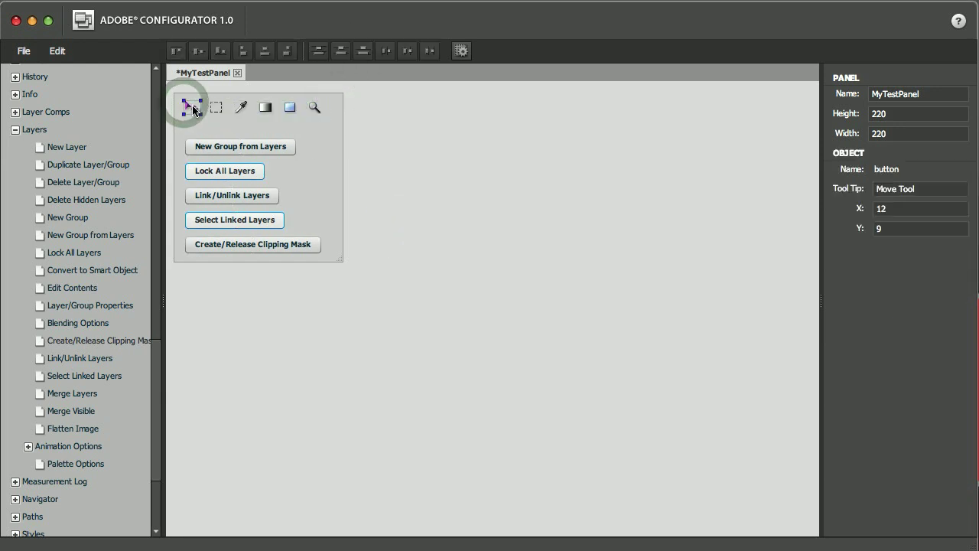
pyautogui.moveTo(180, 124); pyautogui.dragTo(193, 119)
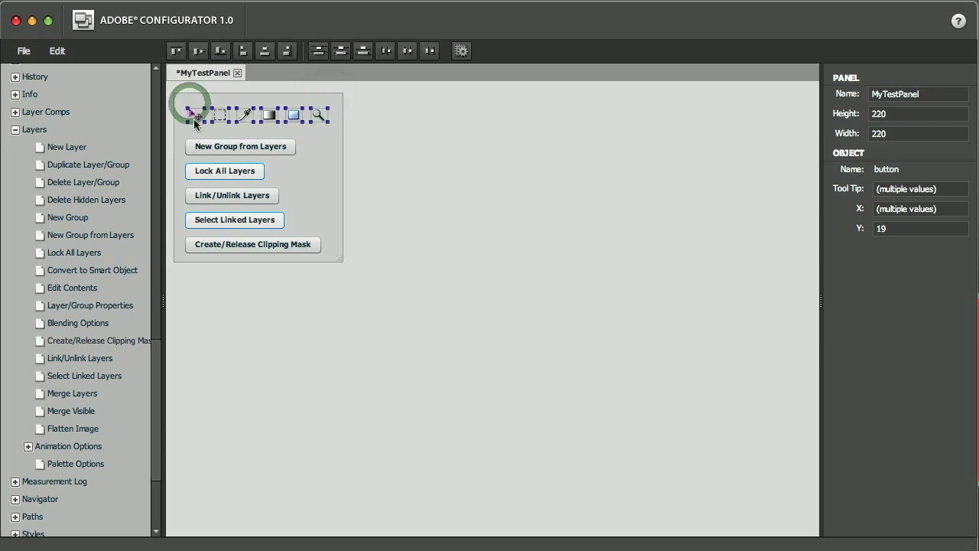
pyautogui.click(492, 247)
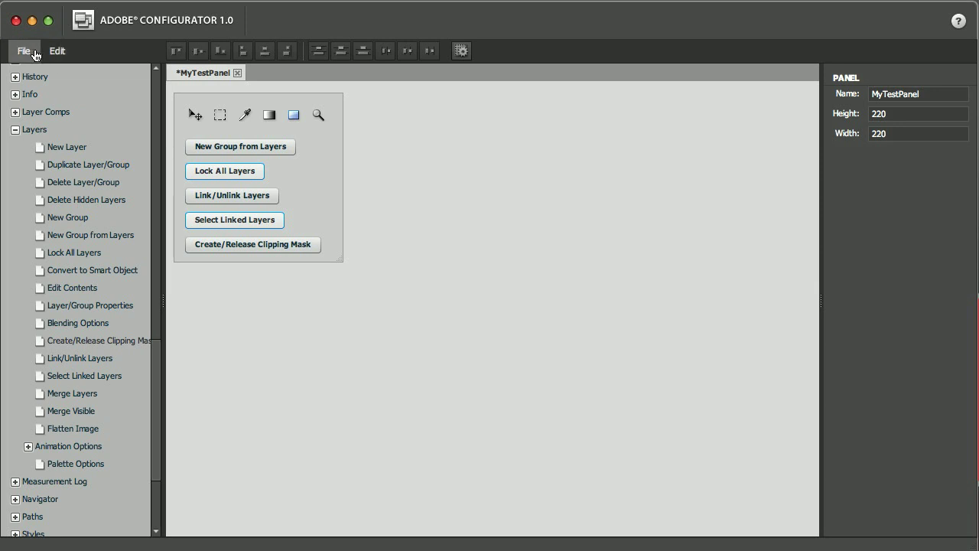
# Export MyTestPanel to the Photoshop CS4 Plug-ins/Panels folder, overwriting existing files with Yes to All.
pyautogui.click(10, 131)
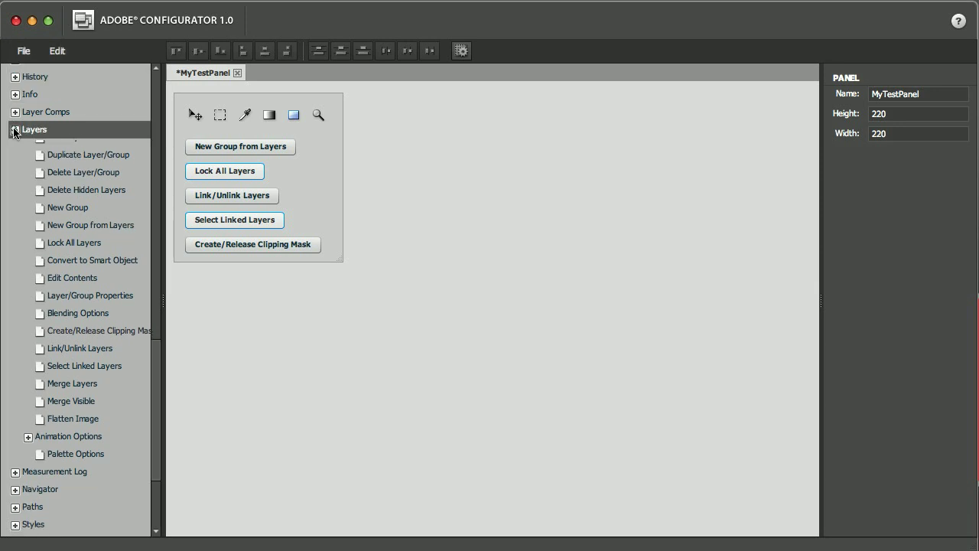
pyautogui.click(23, 51)
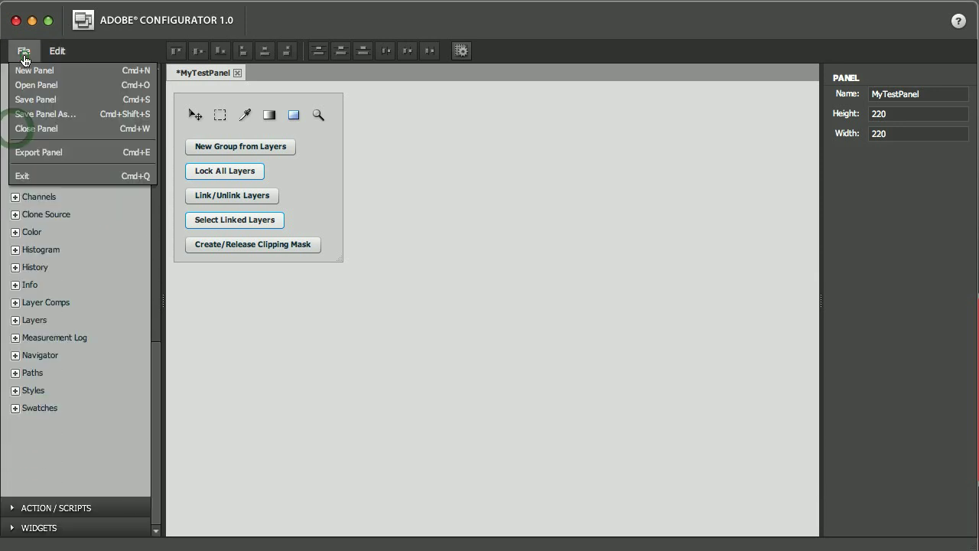
pyautogui.click(35, 152)
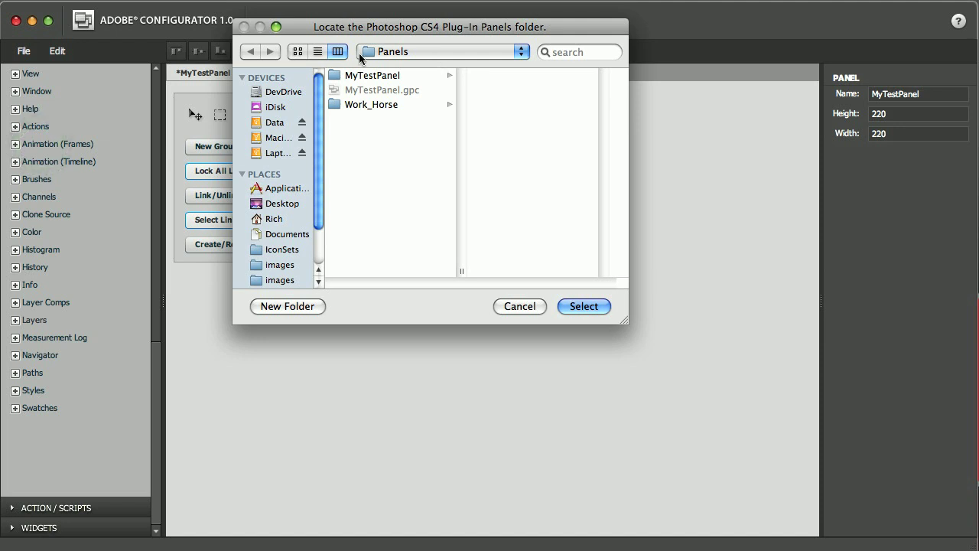
pyautogui.click(406, 51)
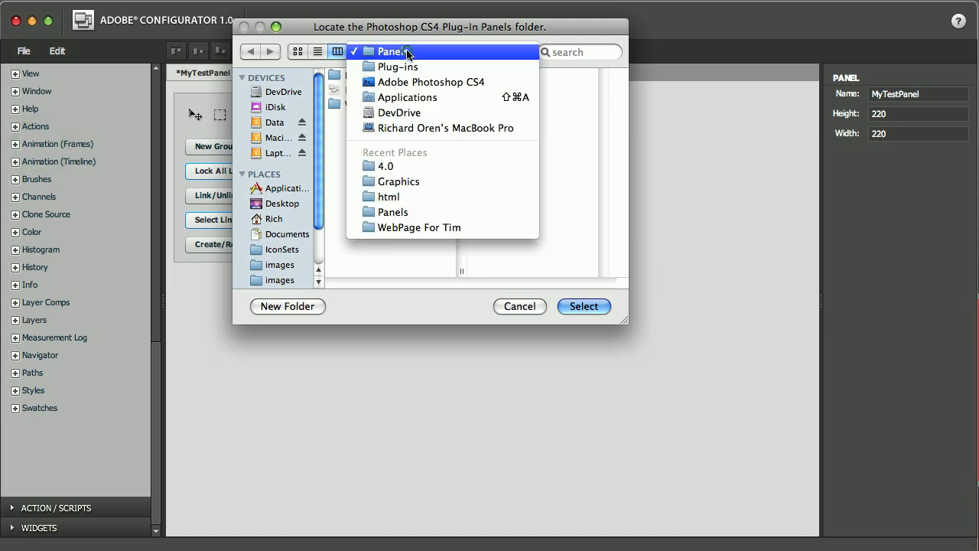
pyautogui.click(406, 53)
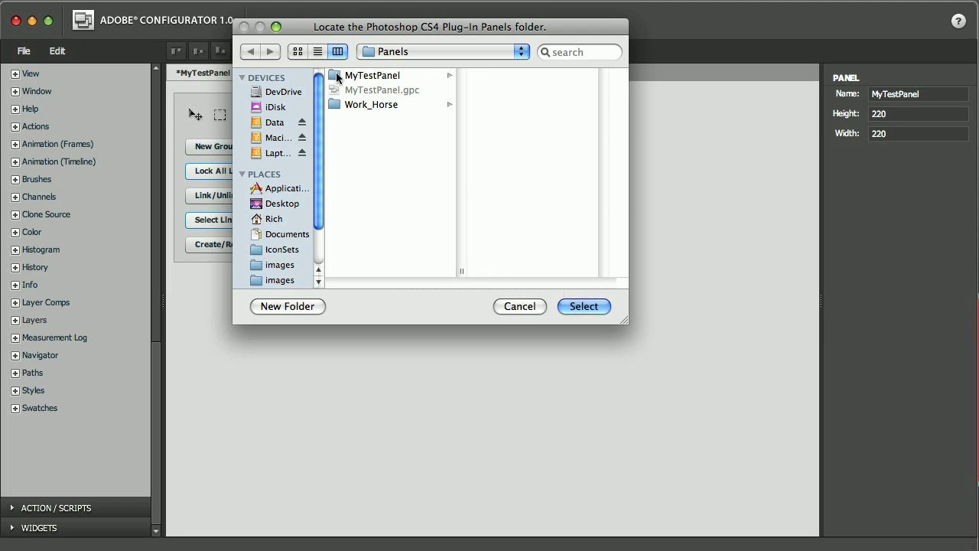
pyautogui.click(591, 307)
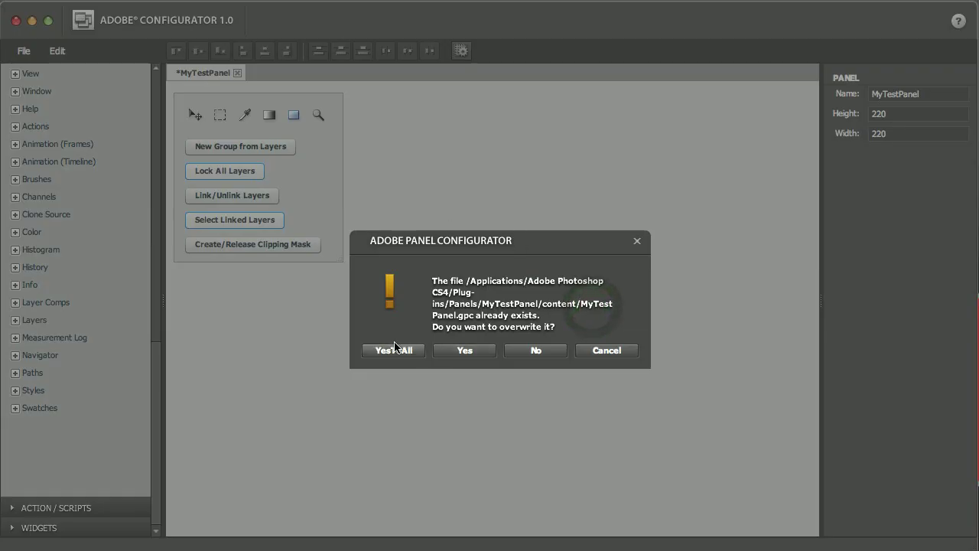
pyautogui.click(395, 349)
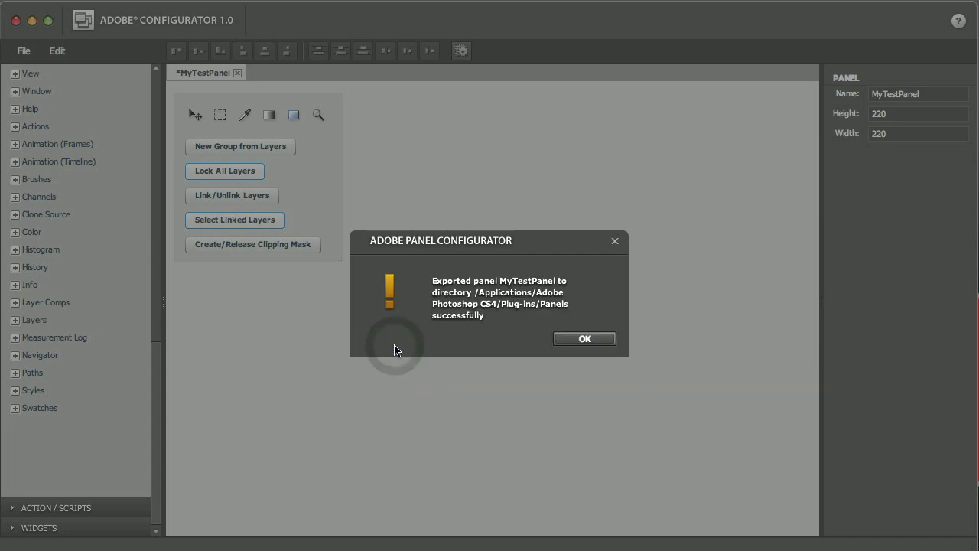
pyautogui.click(572, 344)
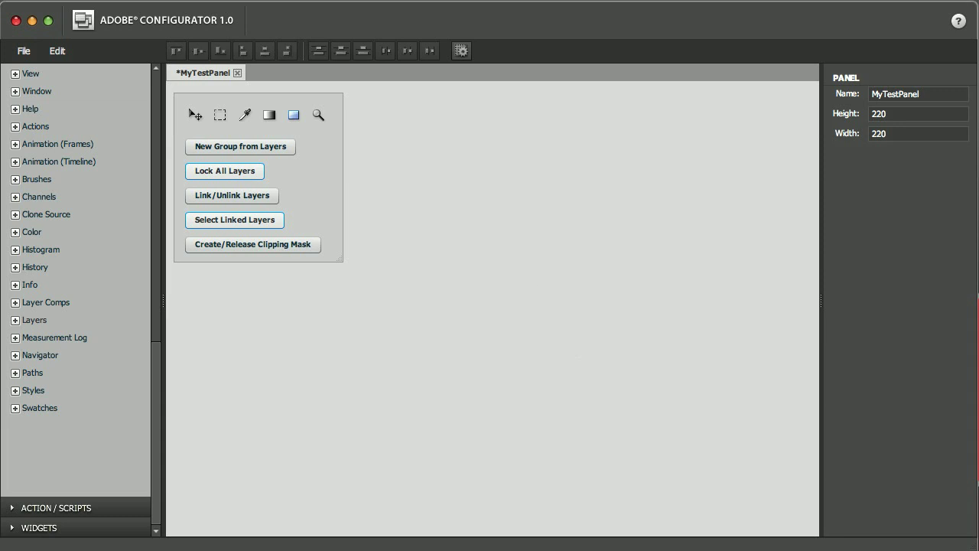
# Find MyTestPanel in Photoshop CS4's Window > Extensions list beside Kuler and Connections.
pyautogui.click(17, 53)
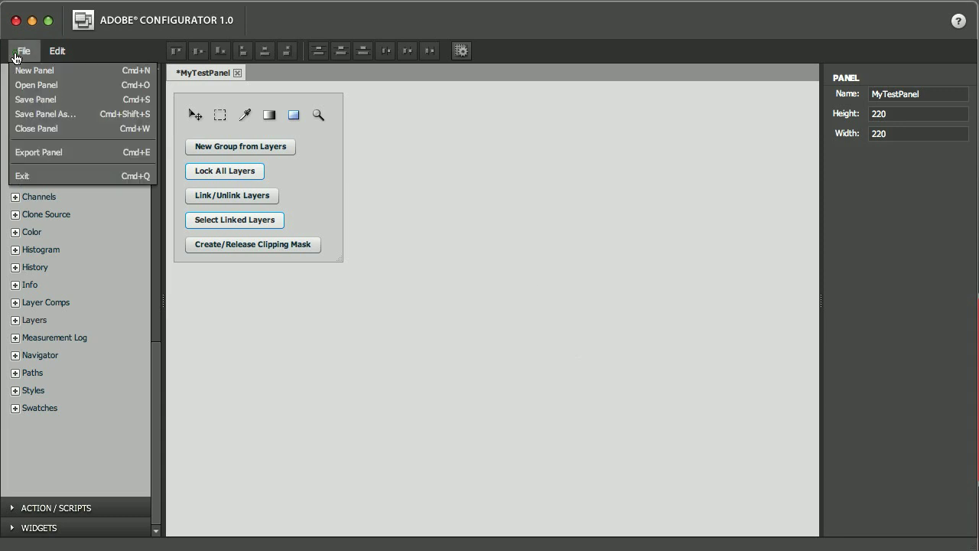
pyautogui.click(16, 54)
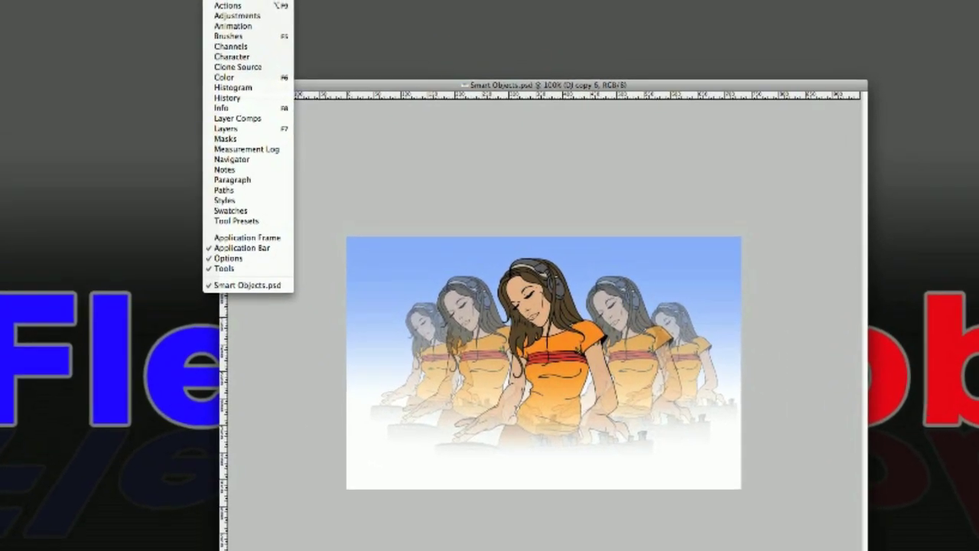
pyautogui.moveTo(219, 1)
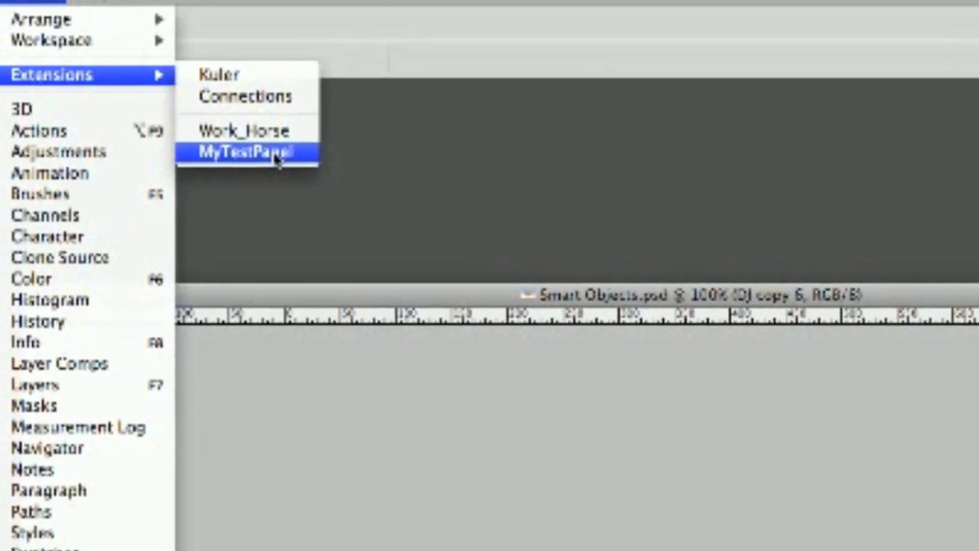
# Open MyTestPanel and the Layers panel, then move the top DJ layer with the Move tool.
pyautogui.click(108, 95)
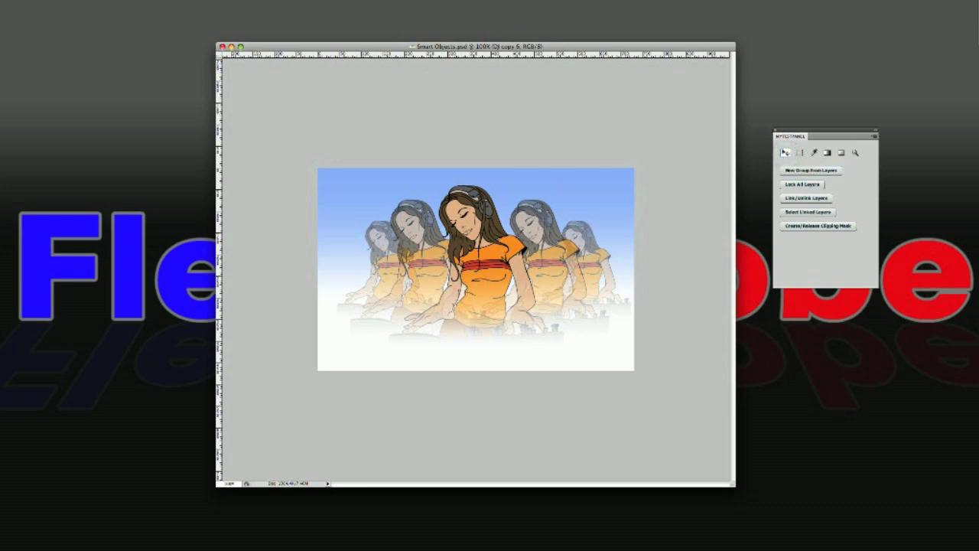
pyautogui.press('F7')
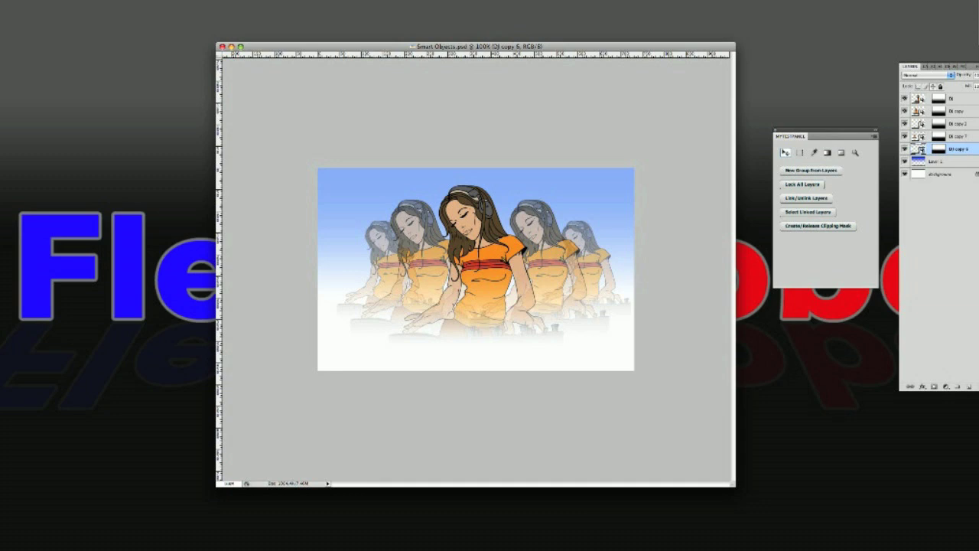
pyautogui.click(956, 100)
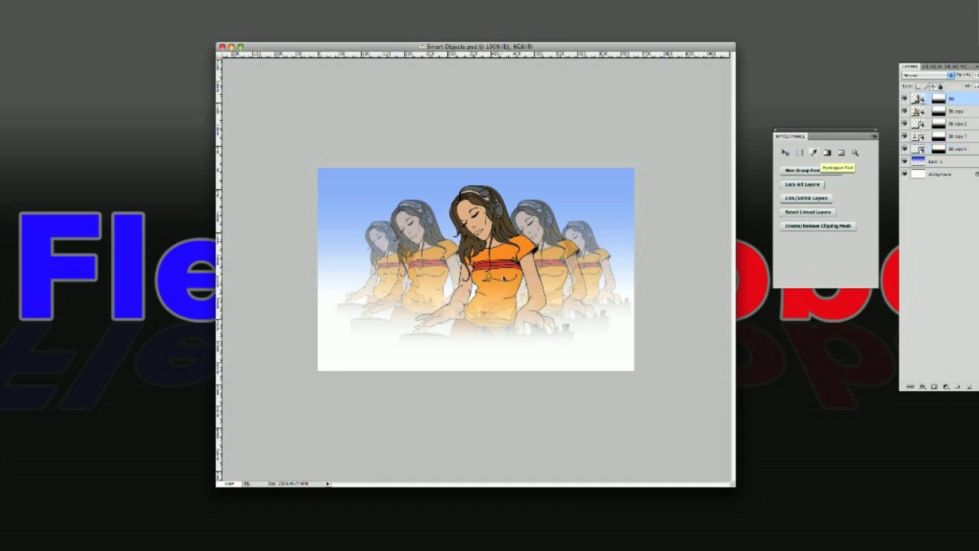
pyautogui.moveTo(487, 275)
pyautogui.mouseDown()
pyautogui.moveTo(381, 268)
pyautogui.moveTo(472, 256)
pyautogui.moveTo(563, 303)
pyautogui.moveTo(492, 303)
pyautogui.moveTo(502, 296)
pyautogui.moveTo(495, 283)
pyautogui.mouseUp()
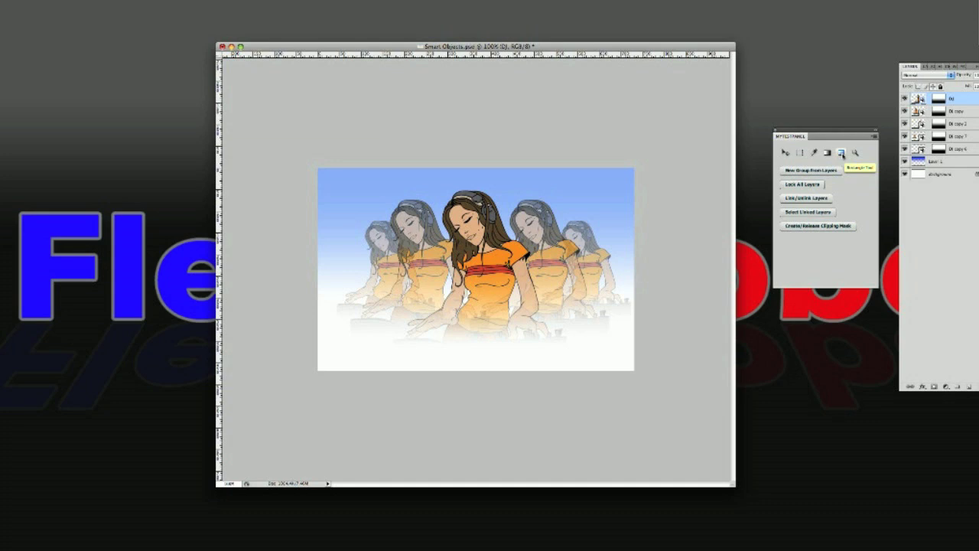
# Draw a test rectangle shape, then delete the Shape 1 layer in the trash.
pyautogui.click(841, 152)
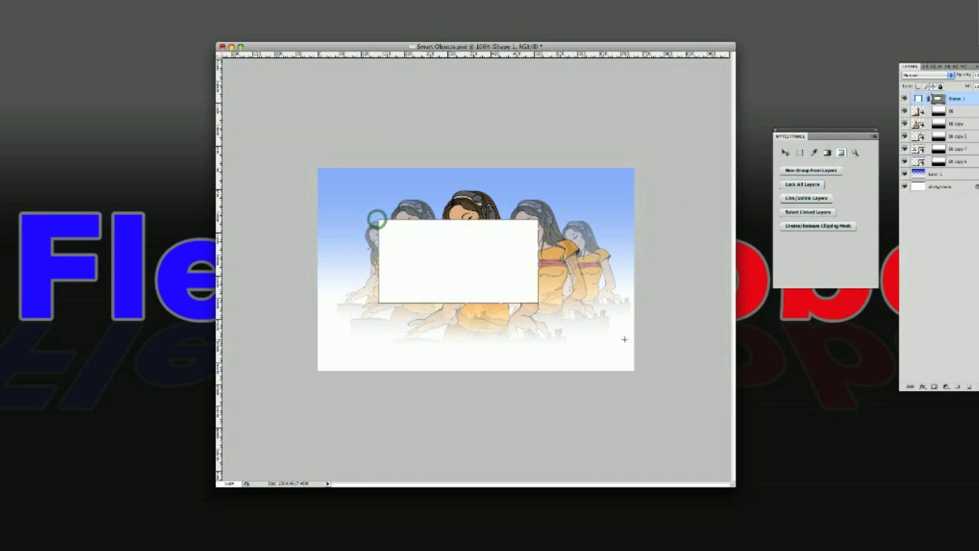
pyautogui.moveTo(450, 273); pyautogui.dragTo(468, 300)
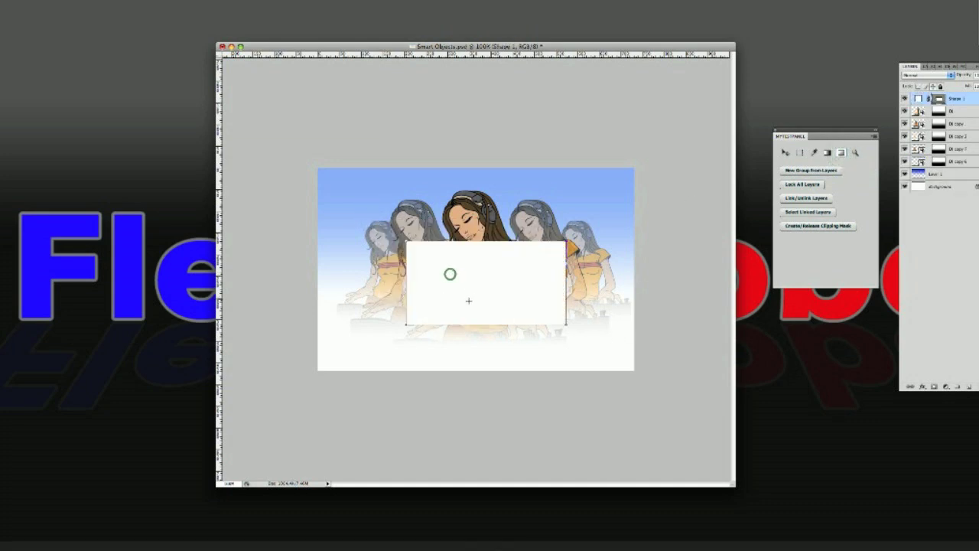
pyautogui.press('Delete')
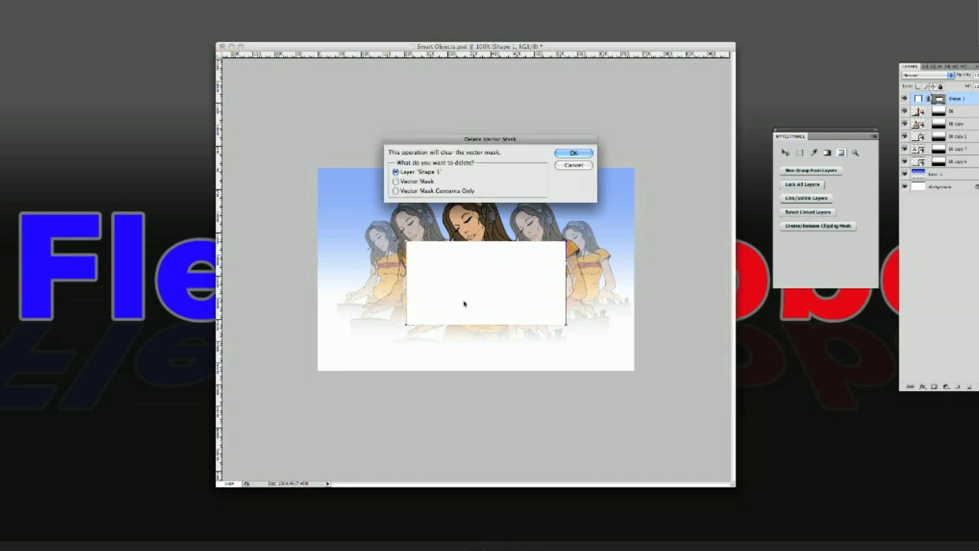
pyautogui.click(575, 164)
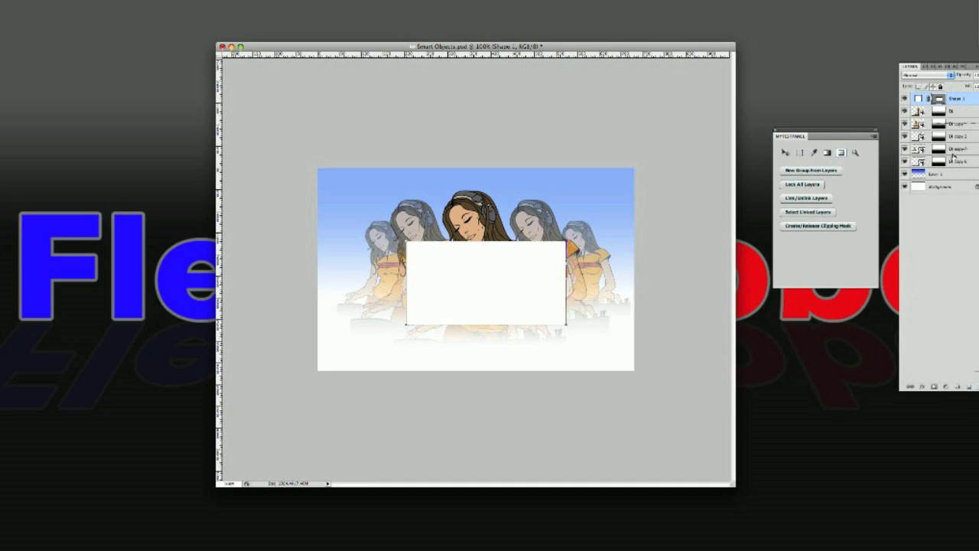
pyautogui.moveTo(956, 100); pyautogui.dragTo(970, 386)
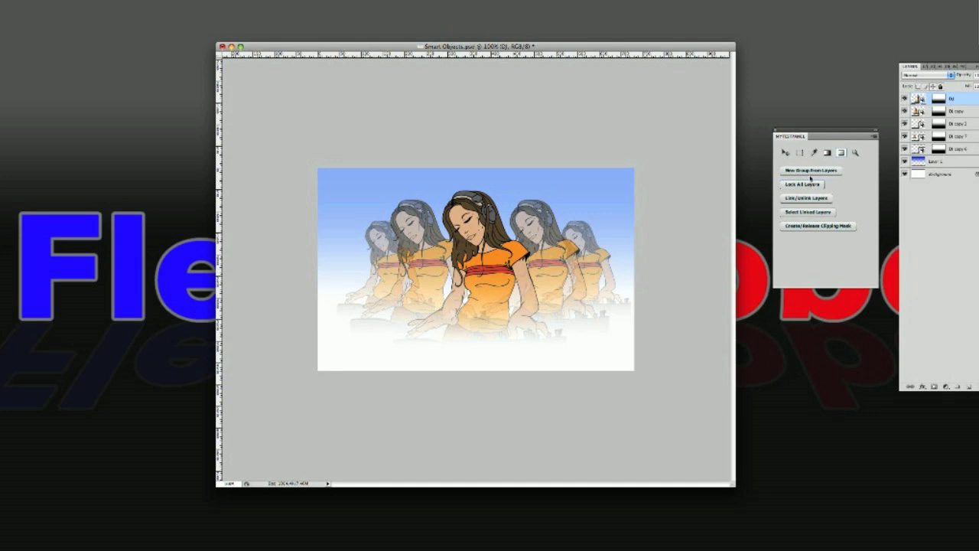
# Group the five DJ layers into Group 1, then select them inside the expanded group.
pyautogui.keyDown('shift'); pyautogui.click(961, 150); pyautogui.keyUp('shift')
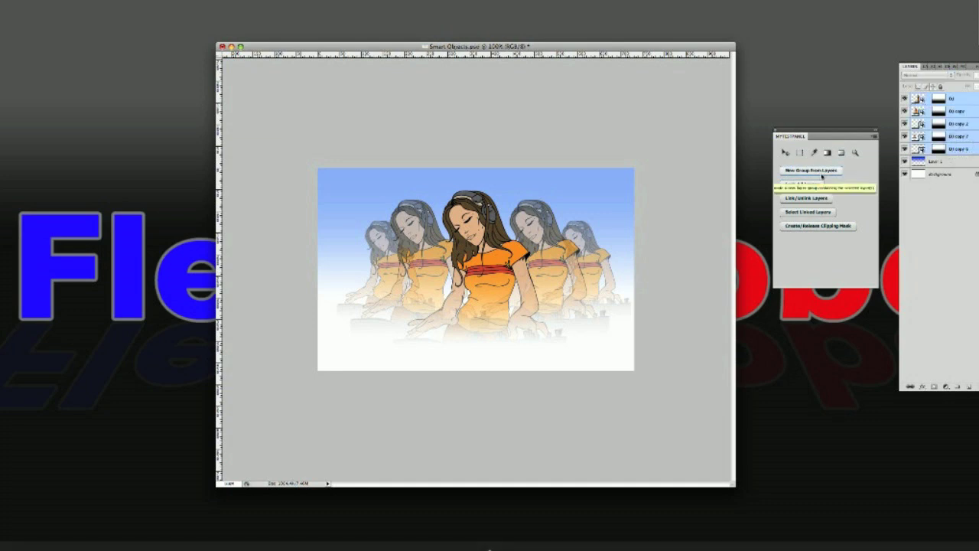
pyautogui.click(822, 174)
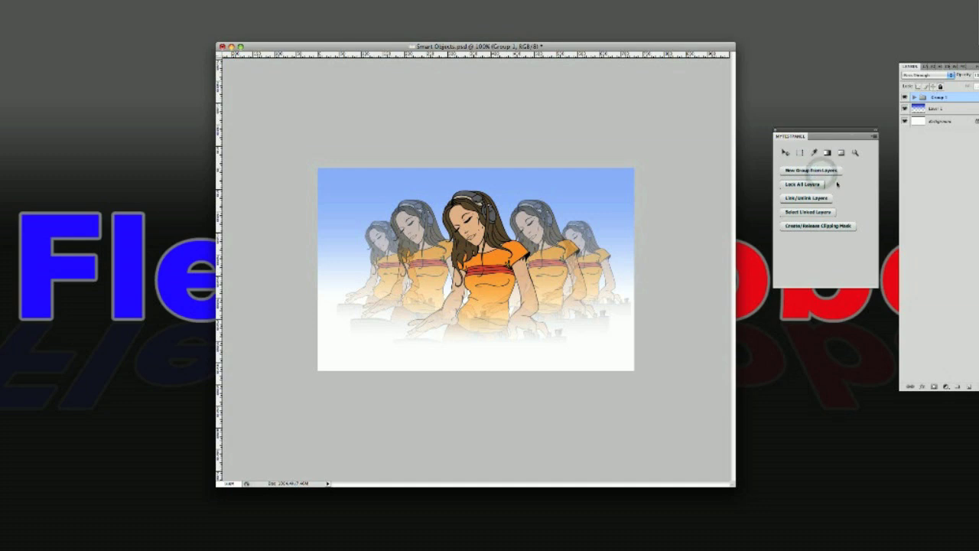
pyautogui.click(913, 97)
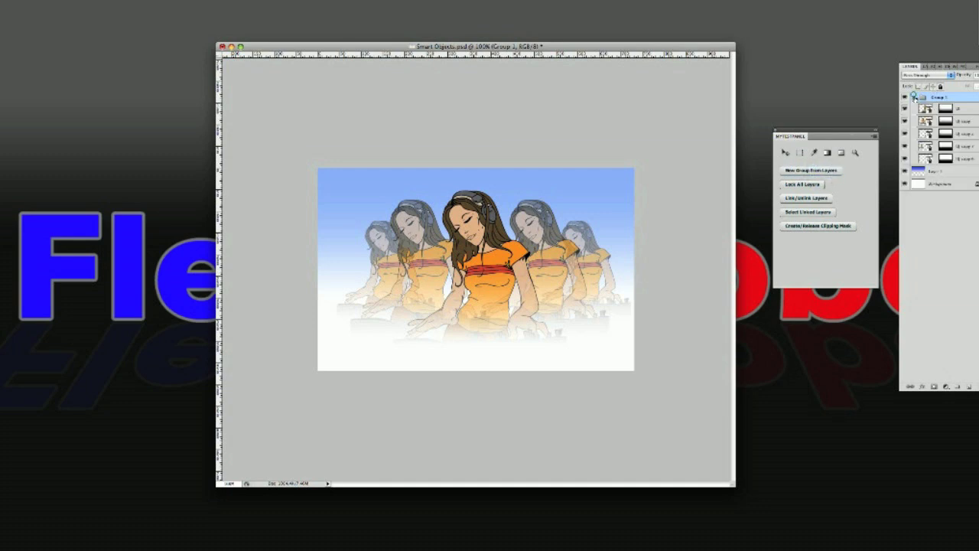
pyautogui.click(956, 110)
pyautogui.keyDown('shift'); pyautogui.click(966, 159); pyautogui.keyUp('shift')
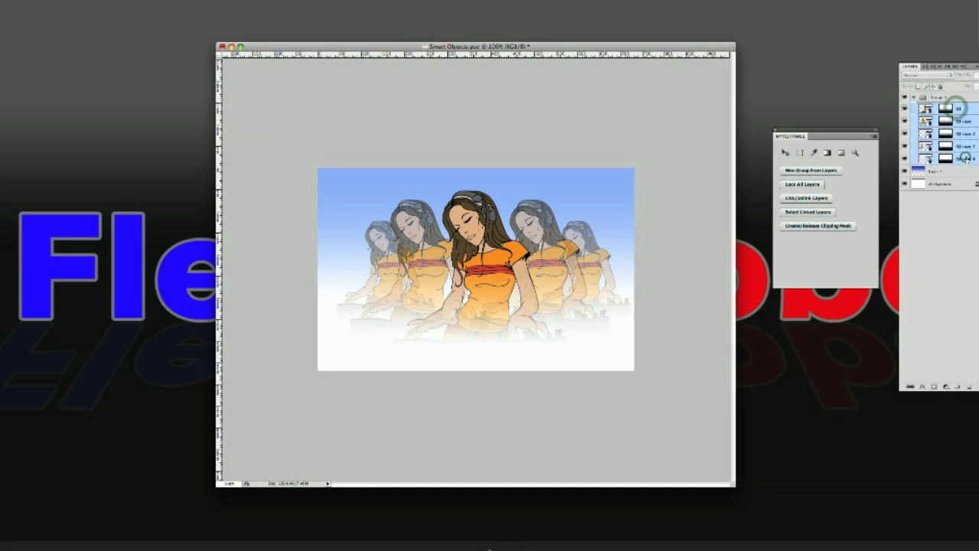
# Link the five selected DJ layers, then unlink them again.
pyautogui.rightClick(965, 157)
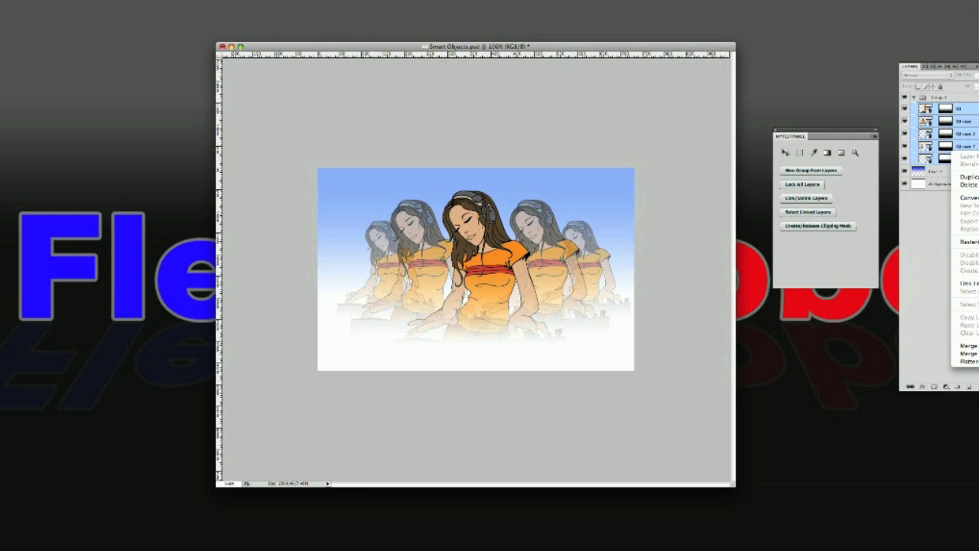
pyautogui.click(839, 281)
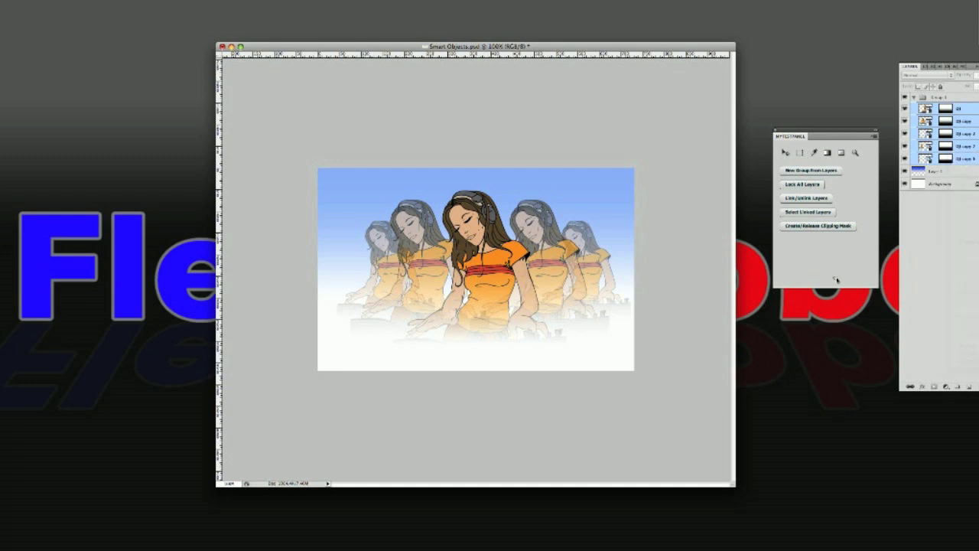
pyautogui.click(791, 198)
pyautogui.click(809, 197)
# Apply the All lock to the five DJ layers in Group 1 with Lock All Layers.
pyautogui.click(811, 185)
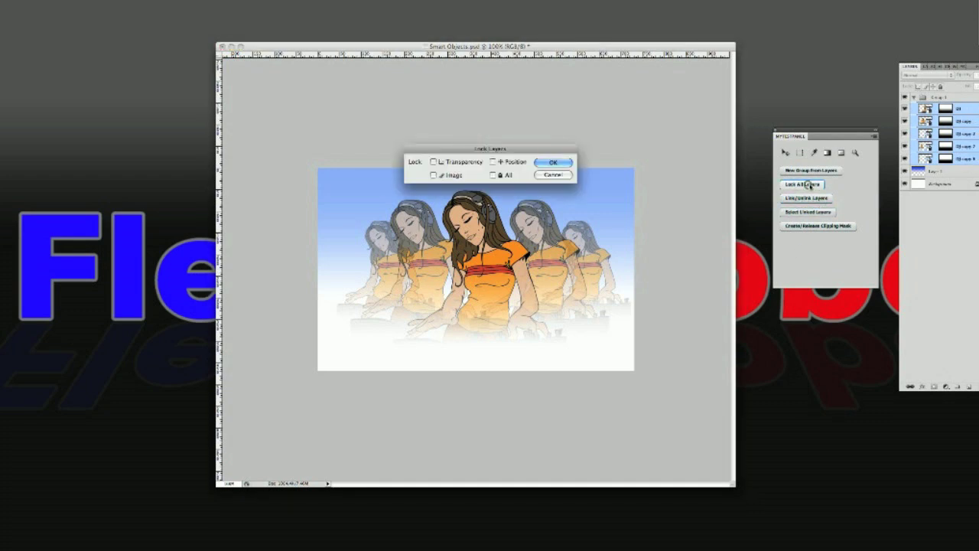
pyautogui.click(547, 162)
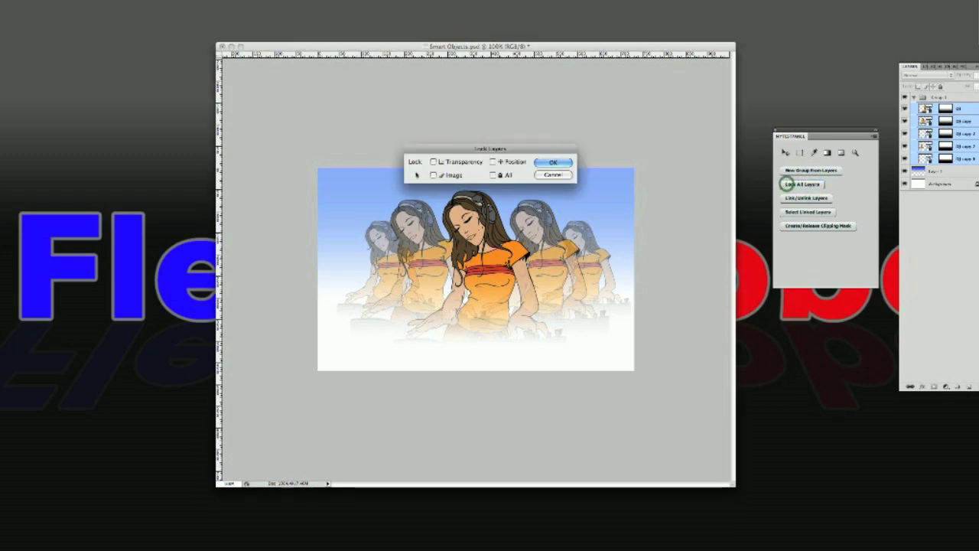
pyautogui.click(495, 174)
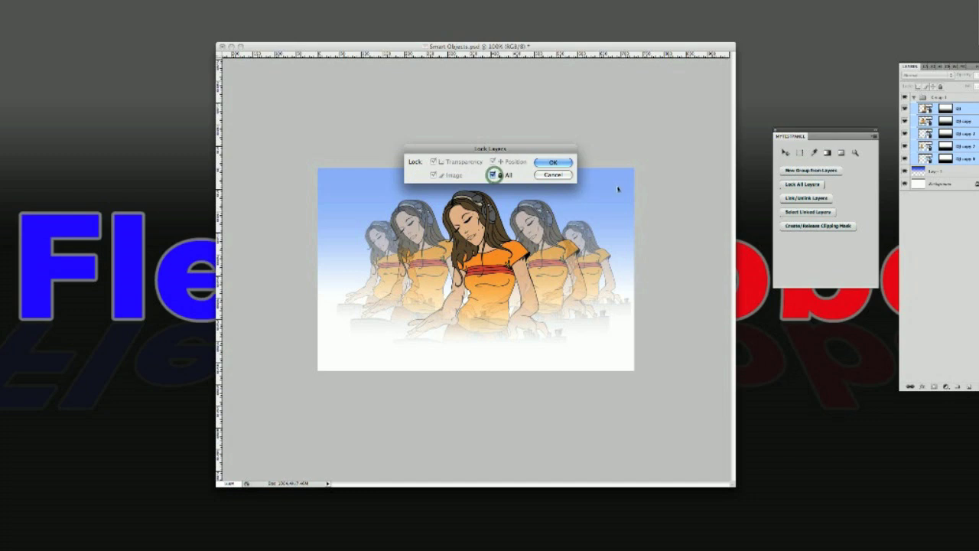
pyautogui.click(556, 162)
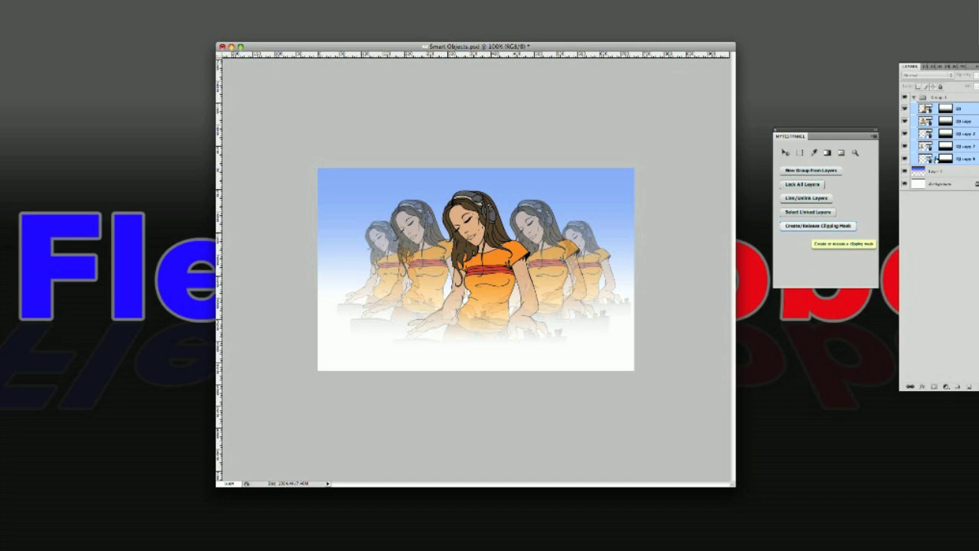
pyautogui.click(822, 226)
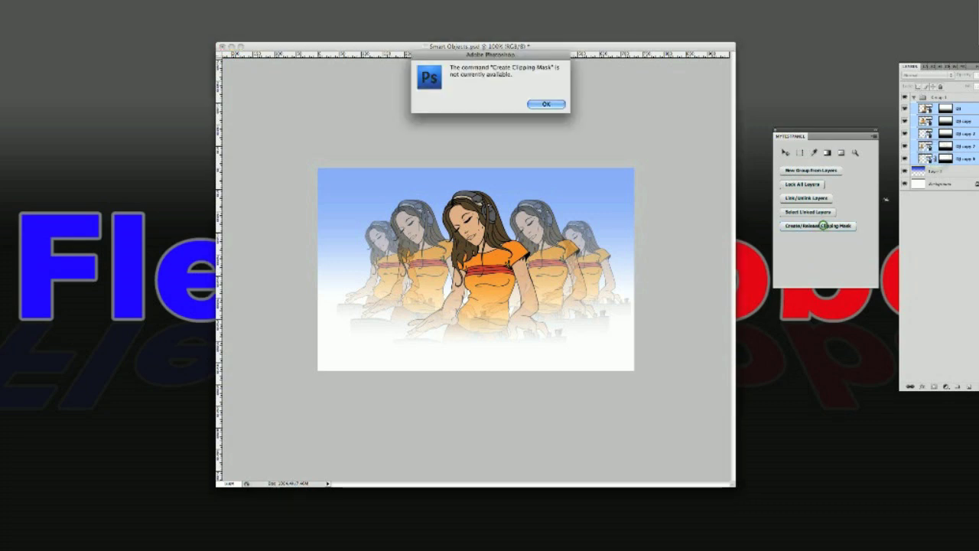
pyautogui.click(554, 105)
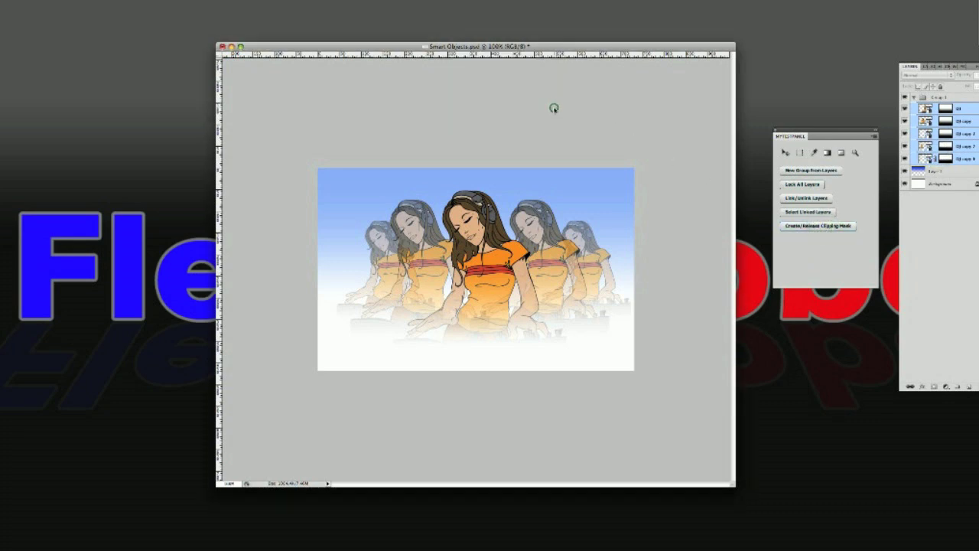
pyautogui.click(936, 161)
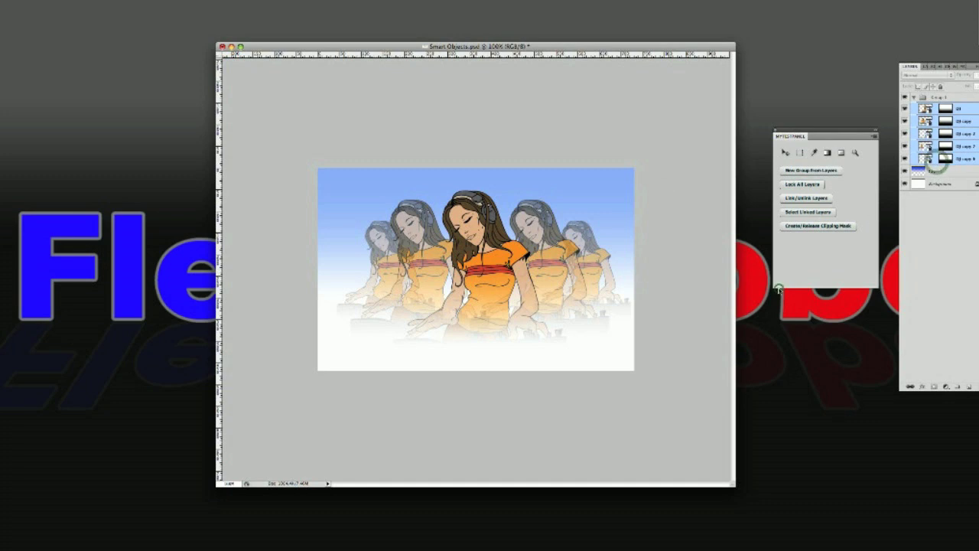